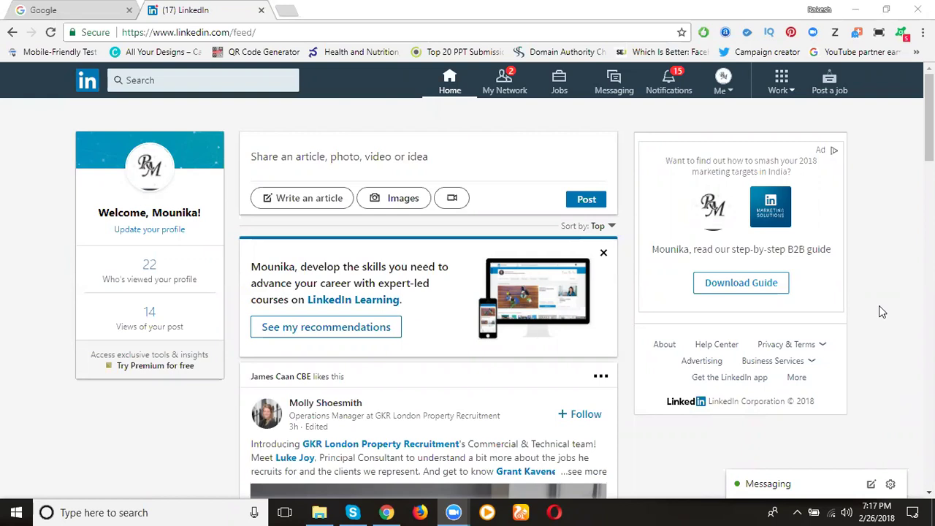
Open the admin page of the RakeshSEO company in a separate browser tab
left_click(731, 93)
scroll(661, 364, "down", 2)
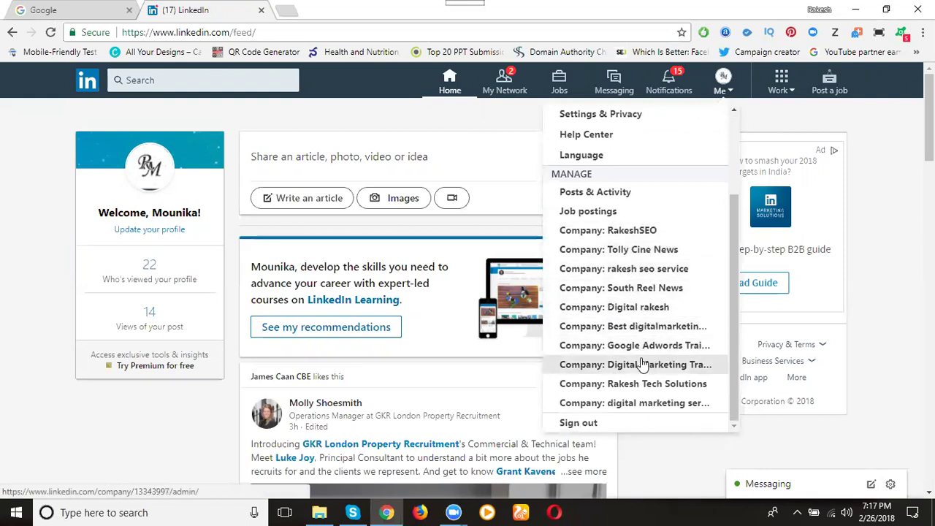
right_click(616, 235)
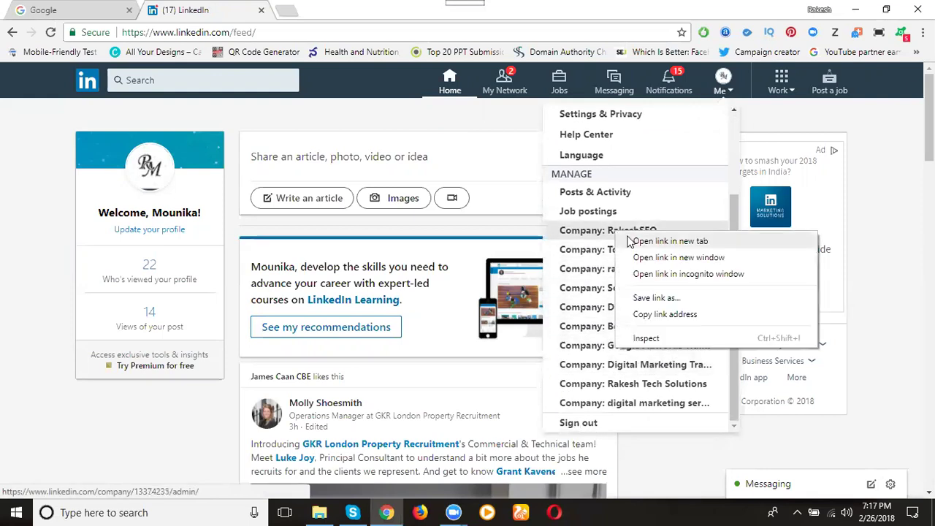
left_click(627, 242)
left_click(321, 12)
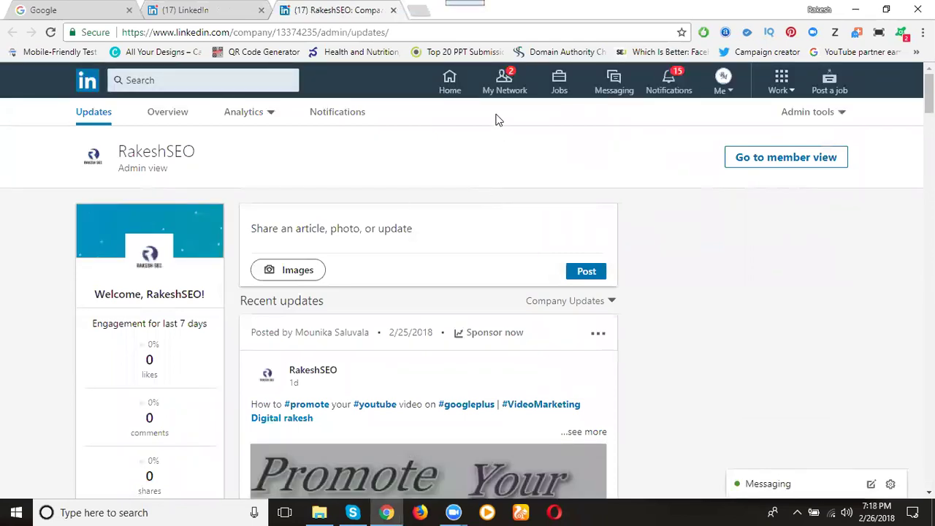
From the LinkedIn feed, open the Advertise product and start creating an ad to reach Campaign Manager
left_click(185, 16)
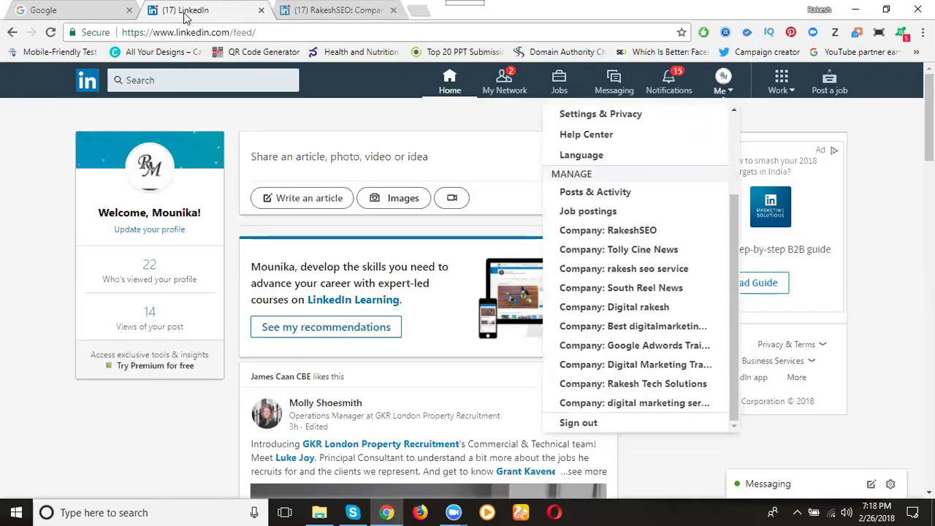
left_click(777, 88)
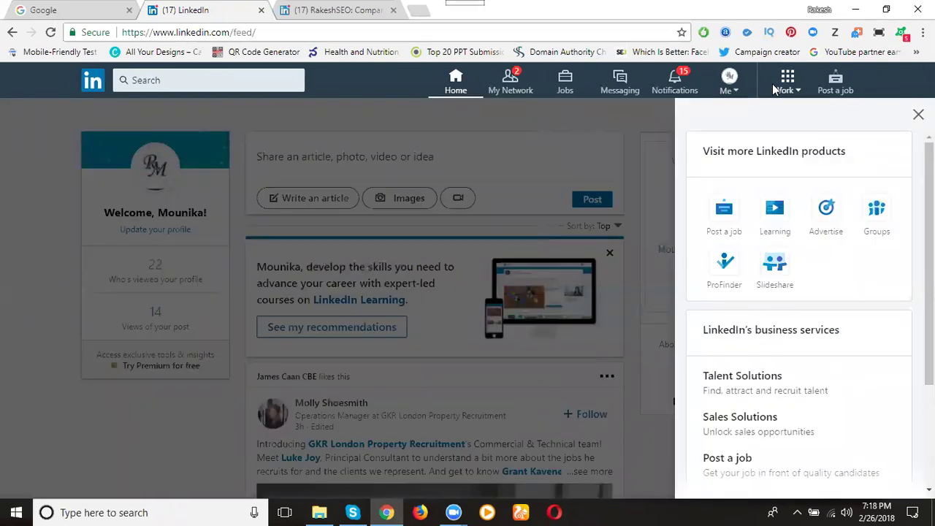
left_click(828, 211)
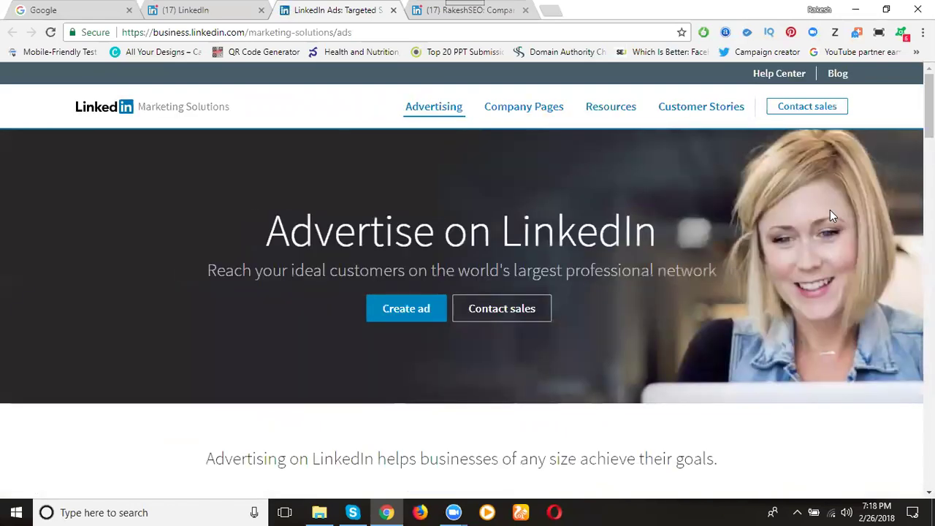
left_click(183, 10)
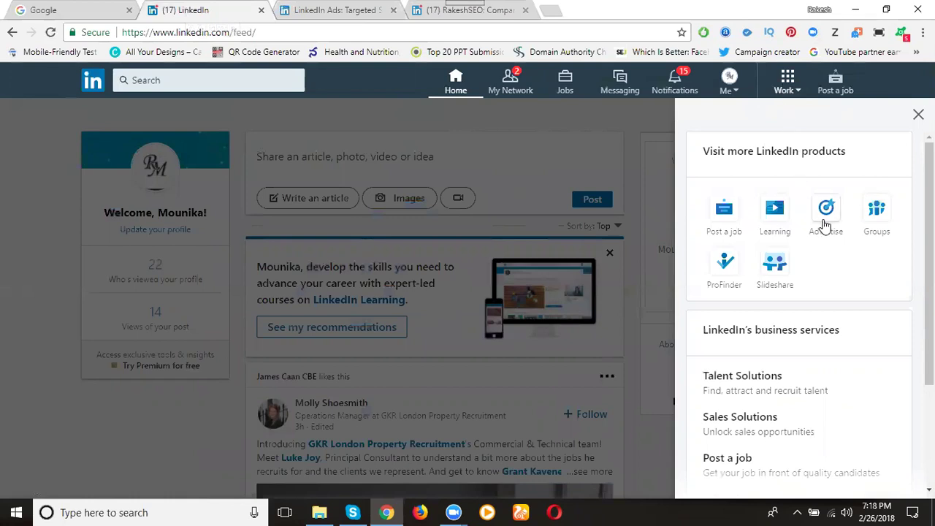
left_click(316, 11)
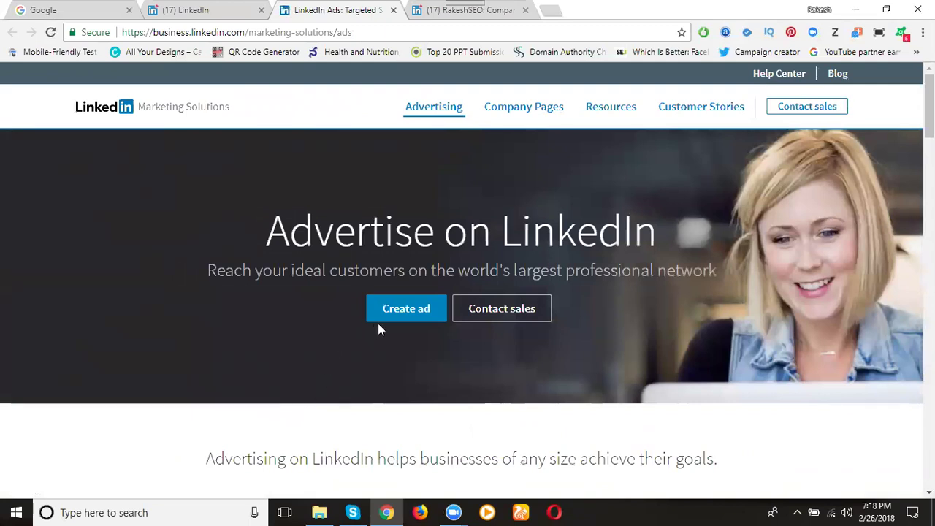
left_click(398, 310)
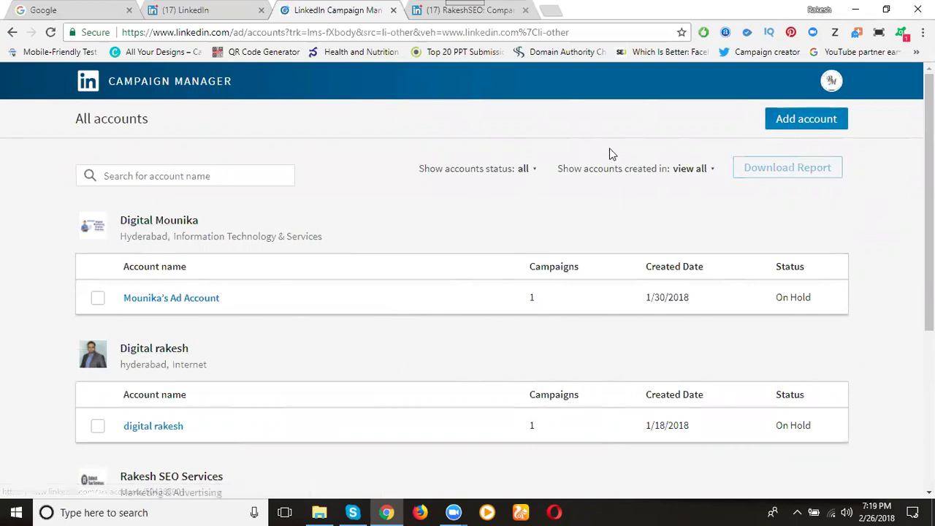
Start adding an ad account and copy the RakeshSEO page's web address up to the company ID
left_click(792, 125)
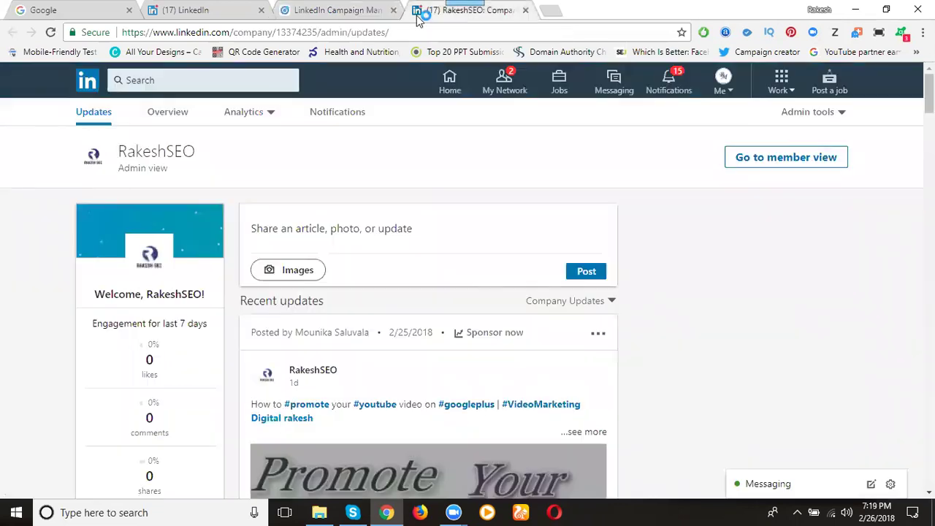
left_click(432, 11)
left_click(399, 33)
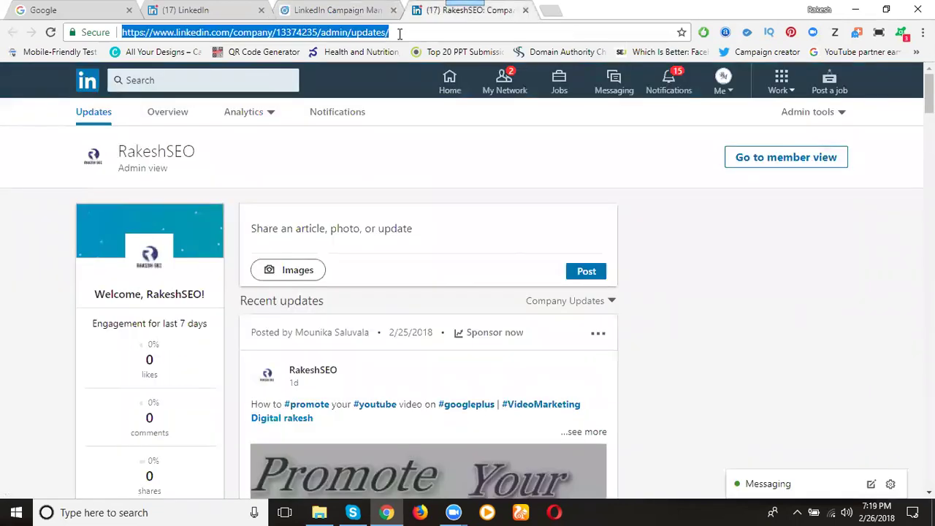
left_click(319, 32)
left_click_drag(319, 32, 122, 33)
key("ctrl+c")
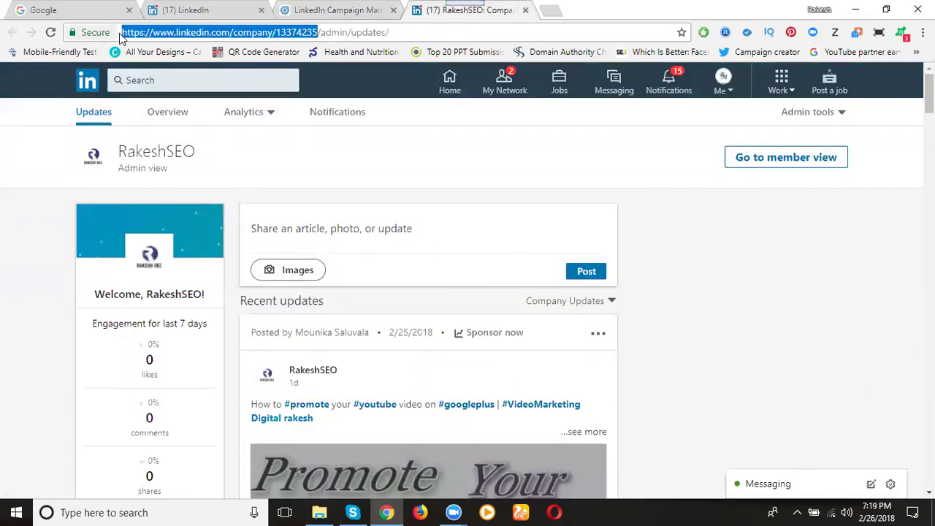
Link the ad account to the RakeshSEO company page by entering the copied URL
left_click(337, 10)
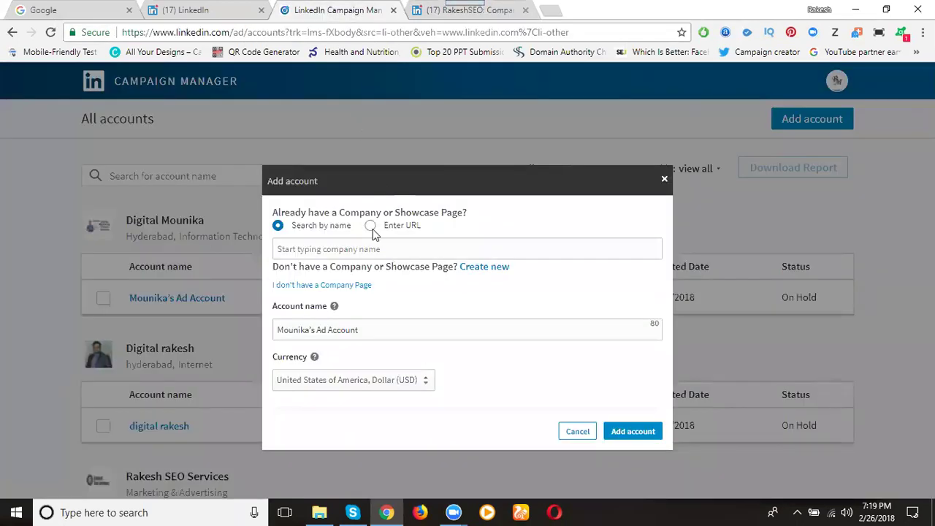
left_click(370, 226)
left_click(373, 249)
key("ctrl+v")
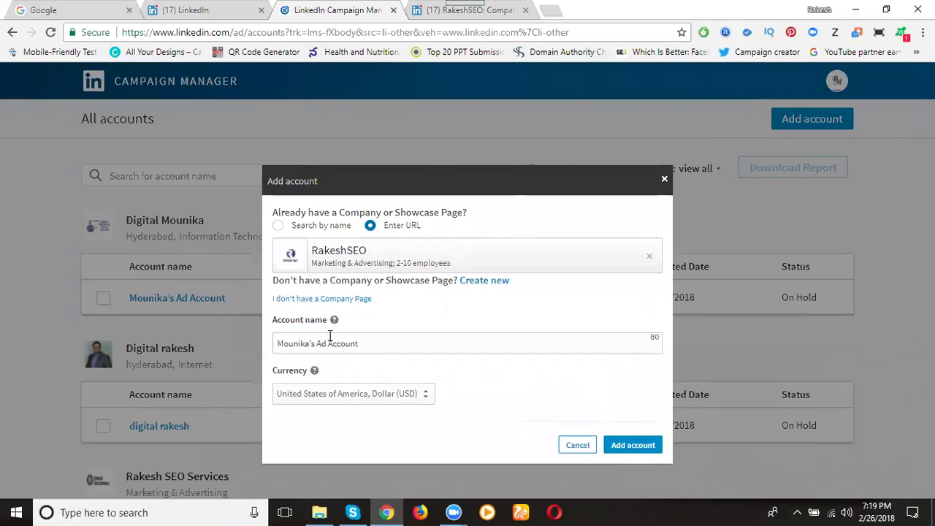
Name the account "rakesh seo Ad Account", set its currency to India, Rupee (INR), and add the account
left_click_drag(313, 343, 257, 345)
type("rakesh se")
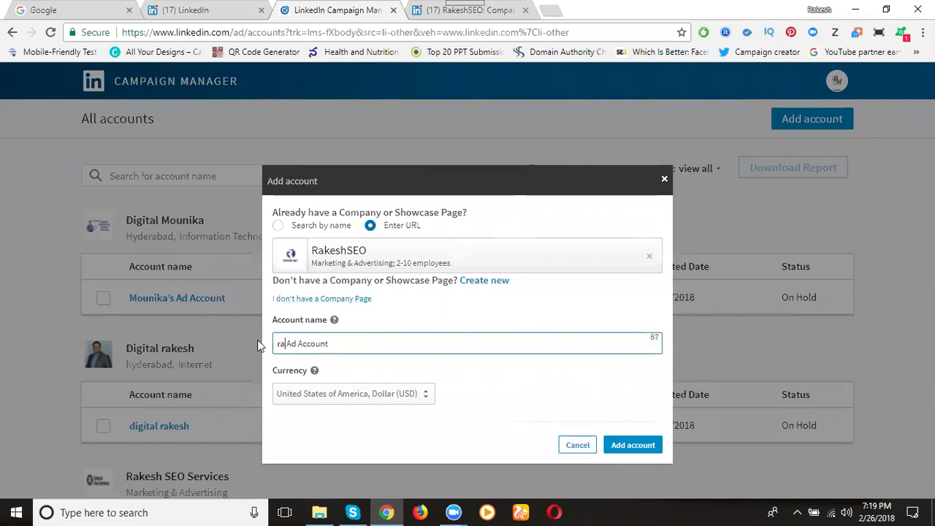
type("o")
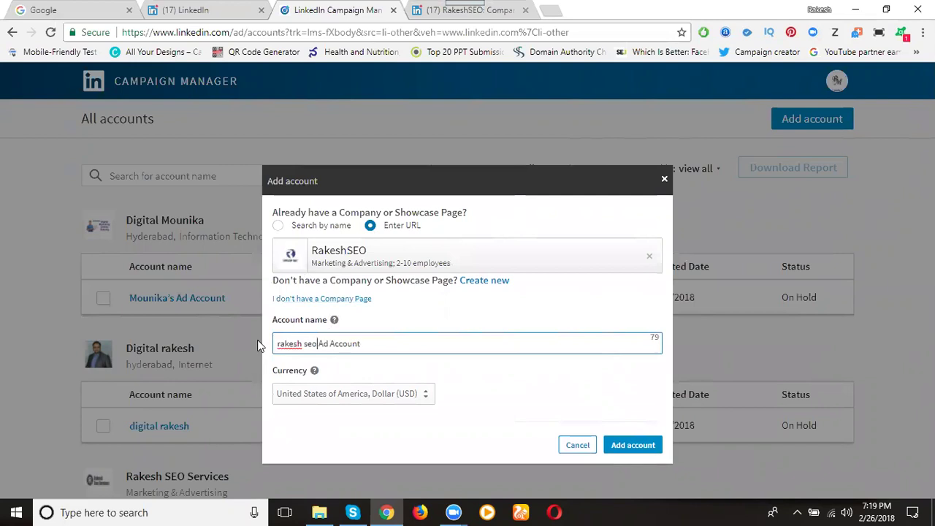
left_click(646, 442)
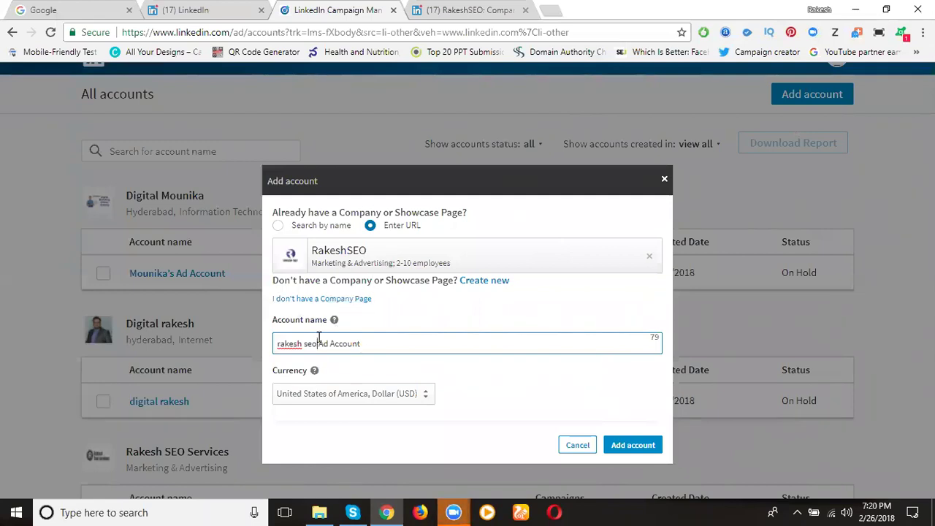
left_click(319, 394)
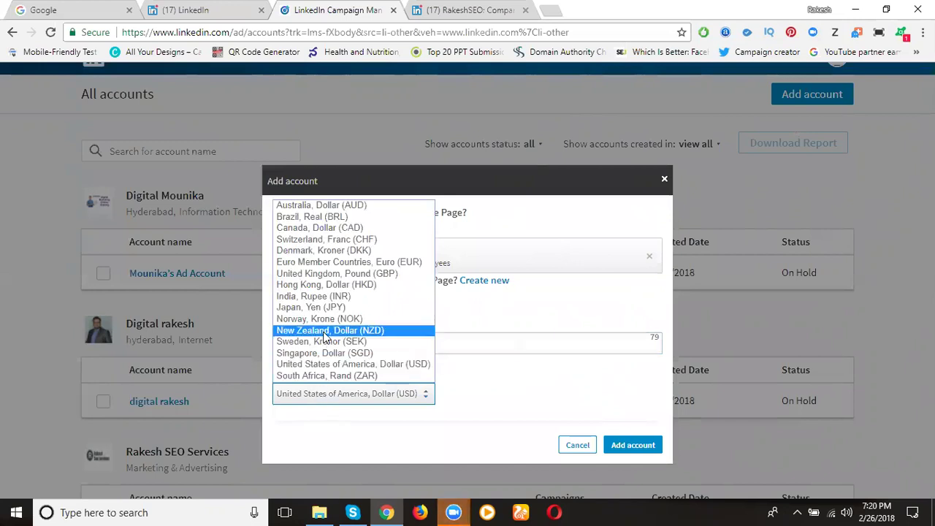
left_click(314, 296)
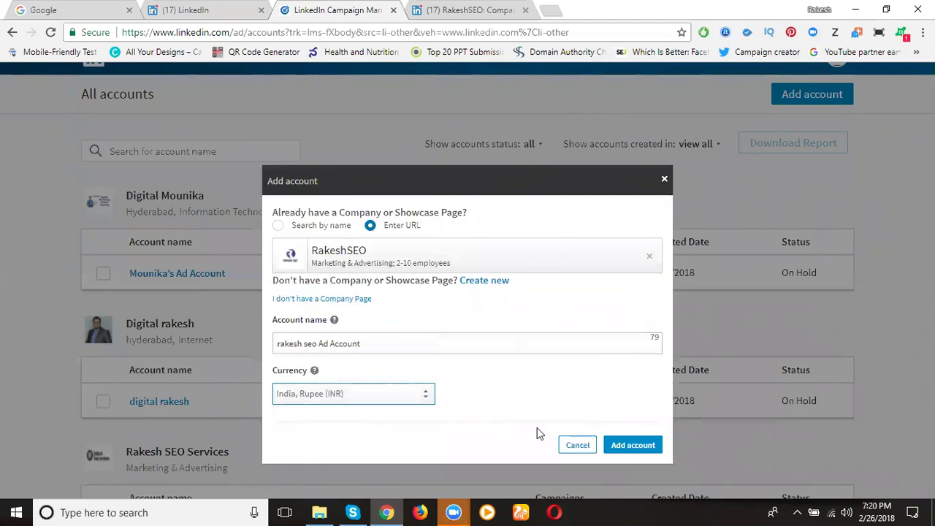
left_click(618, 446)
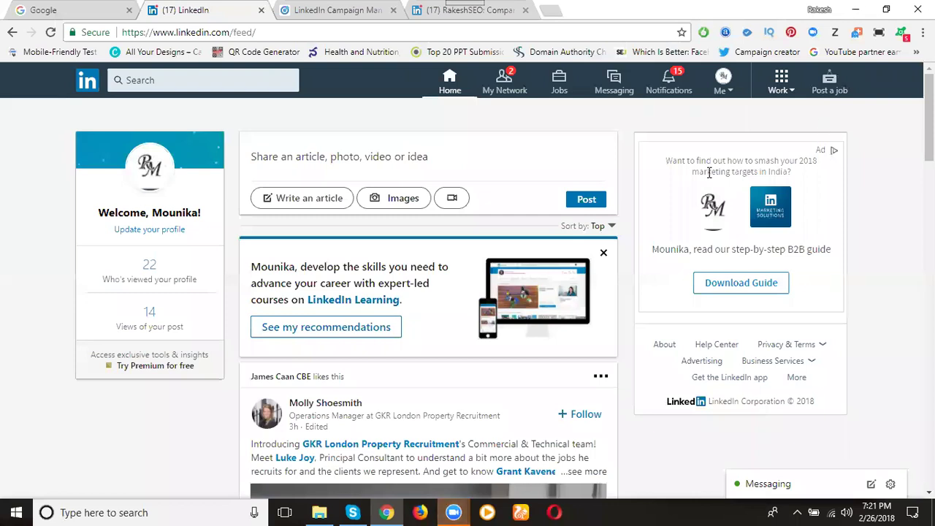
Examine the promoted LinkedIn Marketing Solutions post in the feed and the download form on its landing page
mouse_move(828, 152)
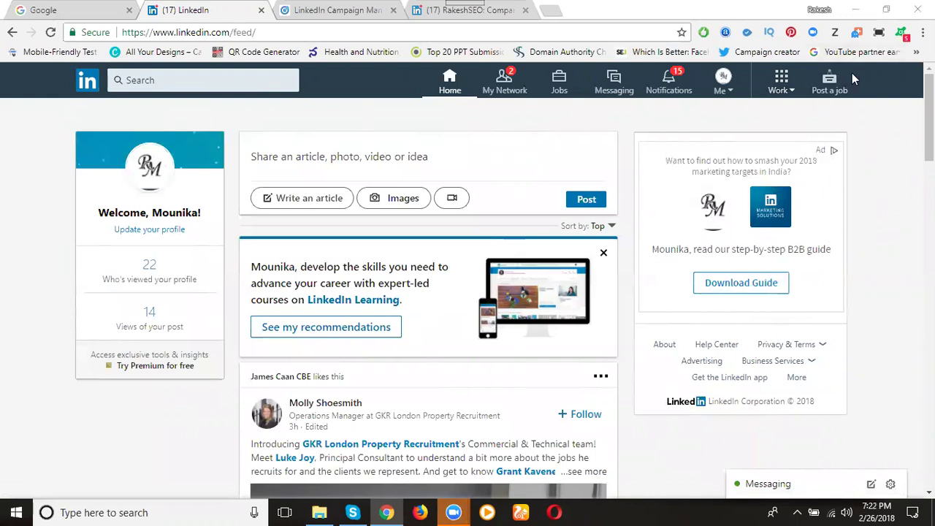
scroll(852, 74, "down", 5)
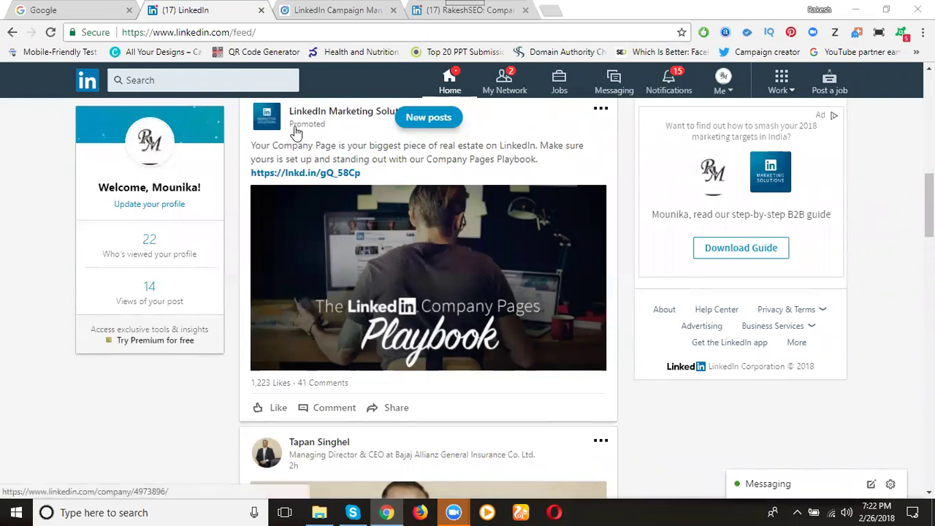
left_click(391, 288)
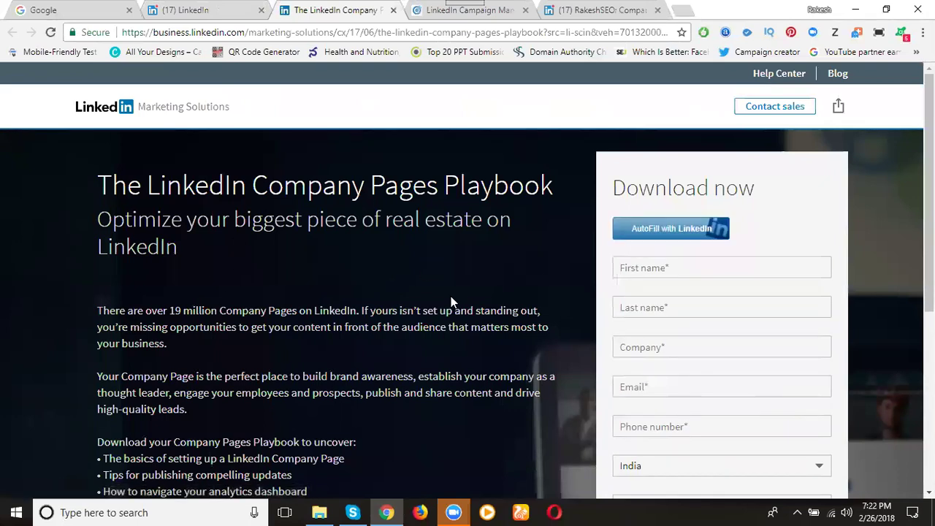
scroll(753, 191, "down", 4)
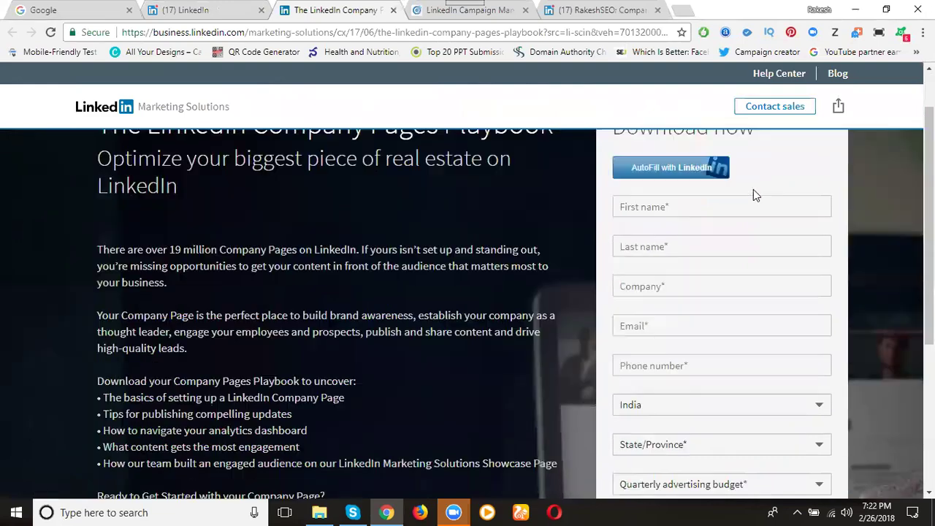
scroll(649, 282, "up", 4)
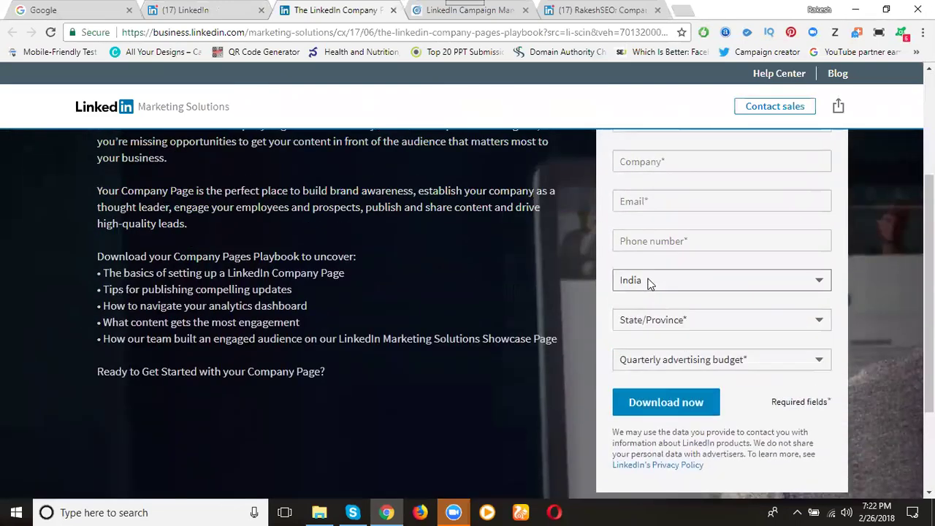
left_click(393, 10)
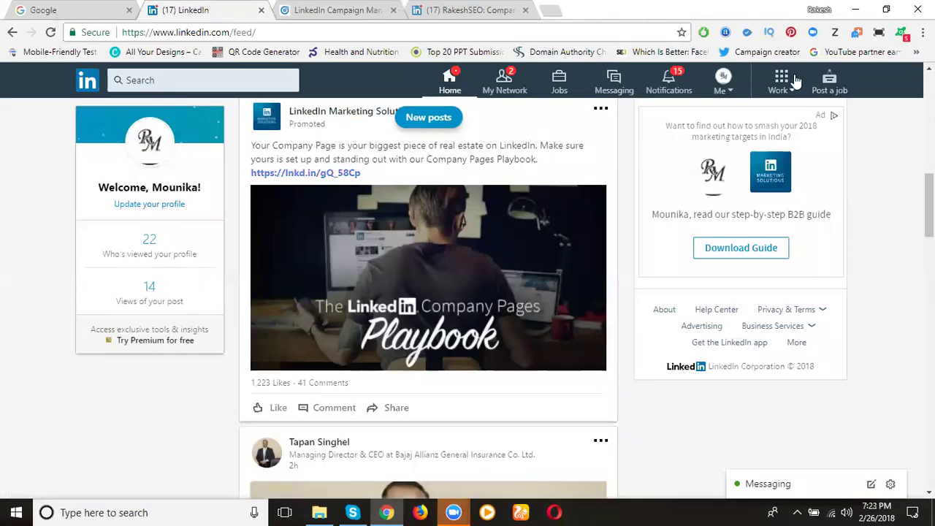
View the image of the State Bank of India promoted post further down the feed, then close it
scroll(804, 88, "down", 5)
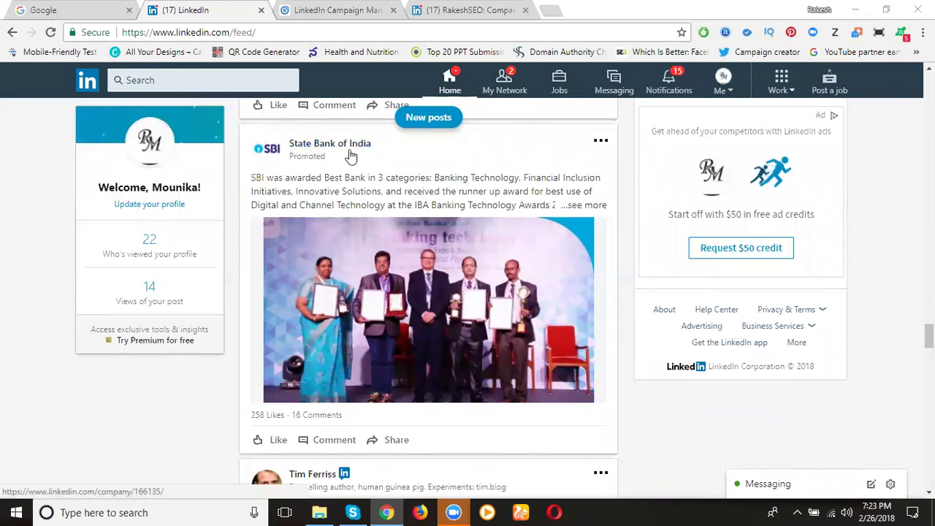
left_click(410, 258)
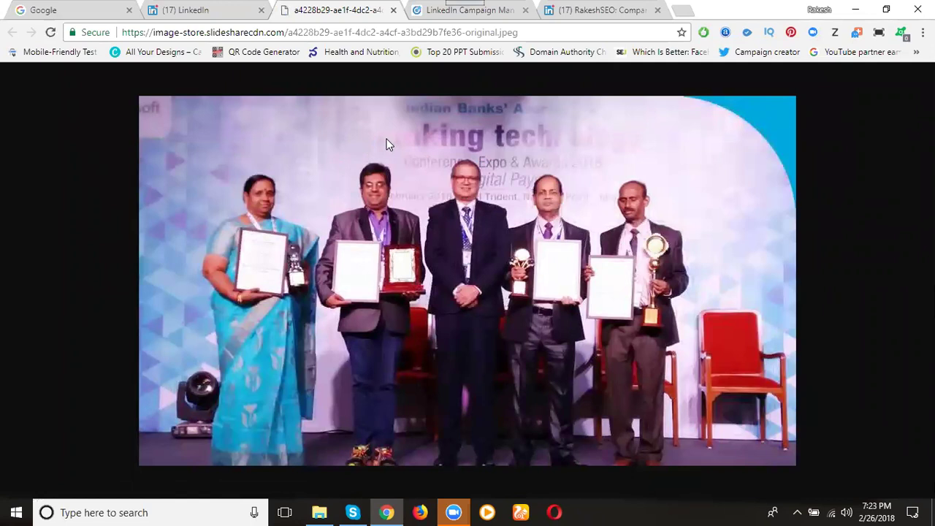
left_click(393, 10)
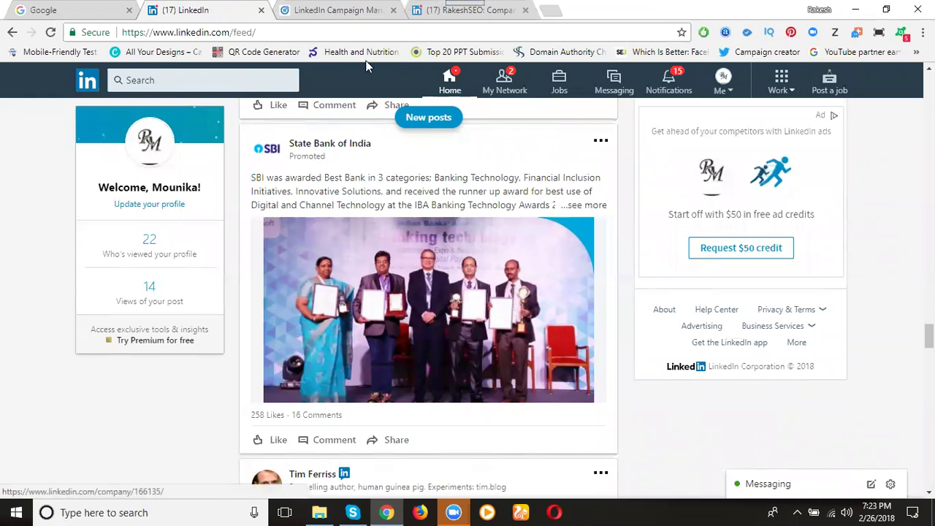
Choose Text Ads as the ad product in Campaign Manager, name the campaign "rakesh seo ad", and continue to the ad content
left_click(335, 10)
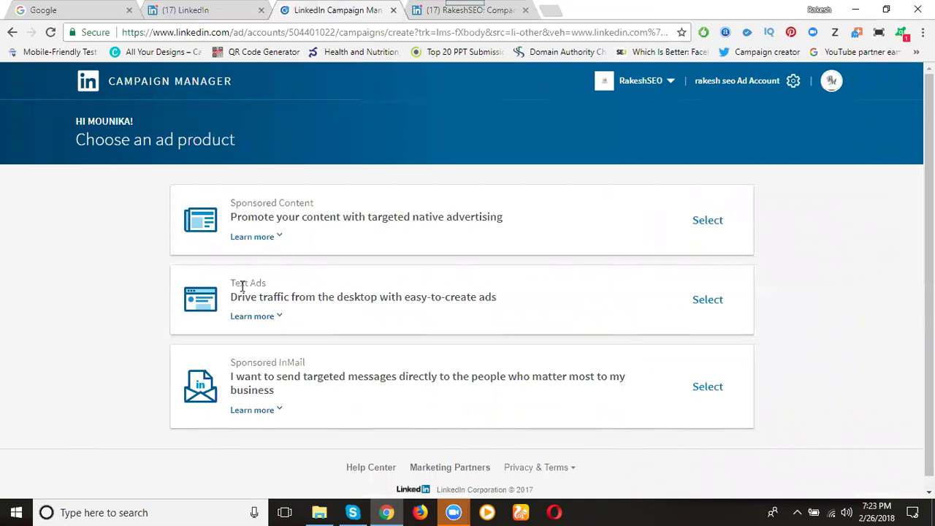
left_click(707, 300)
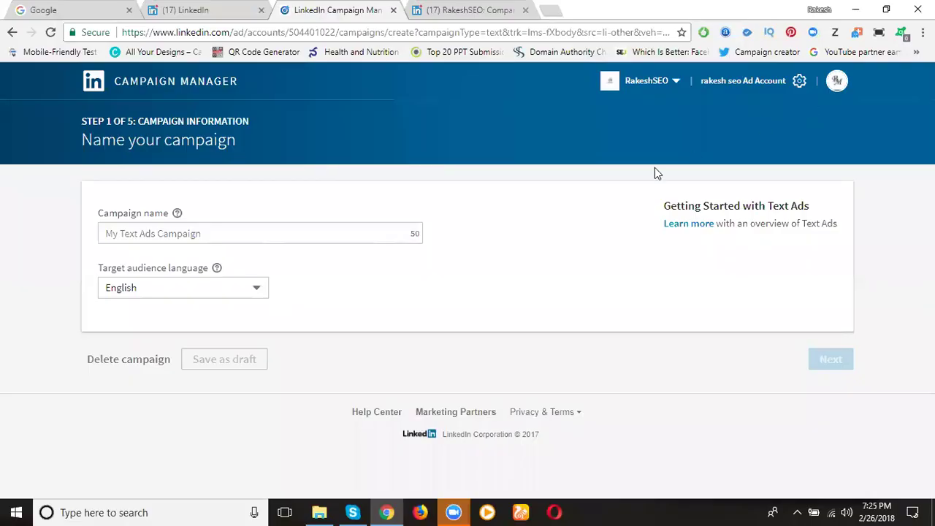
left_click(169, 236)
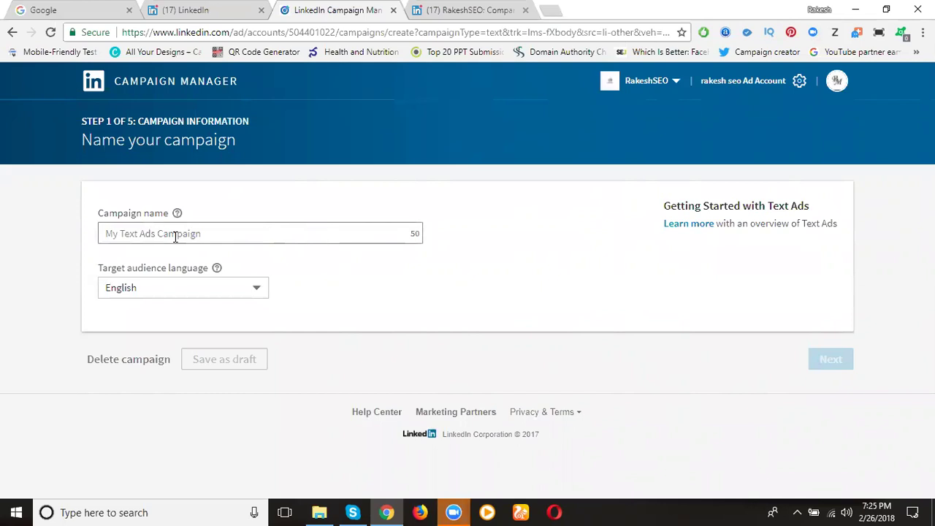
left_click(175, 236)
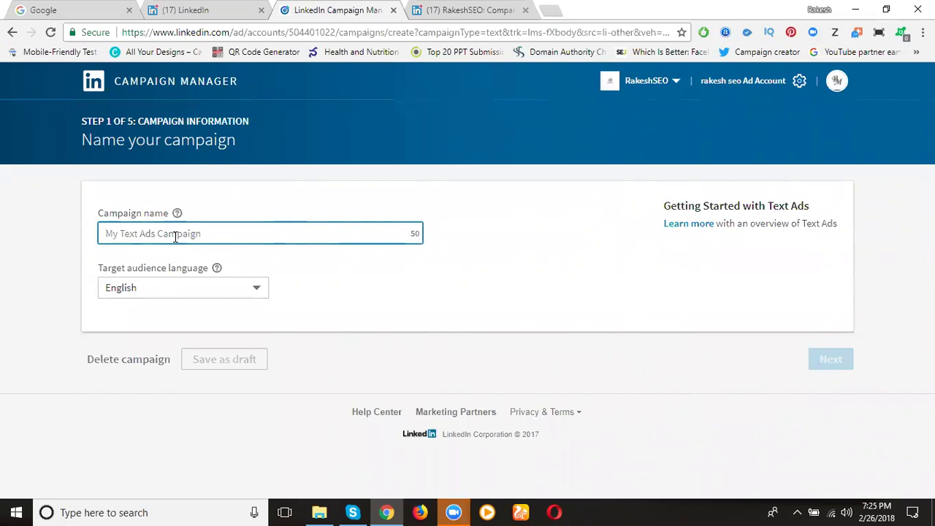
type("rakesh seo ad")
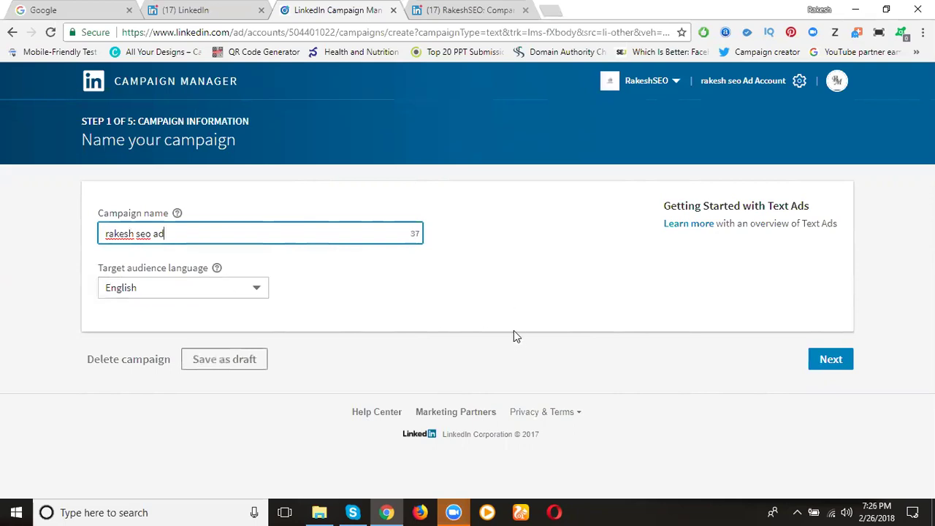
left_click(833, 359)
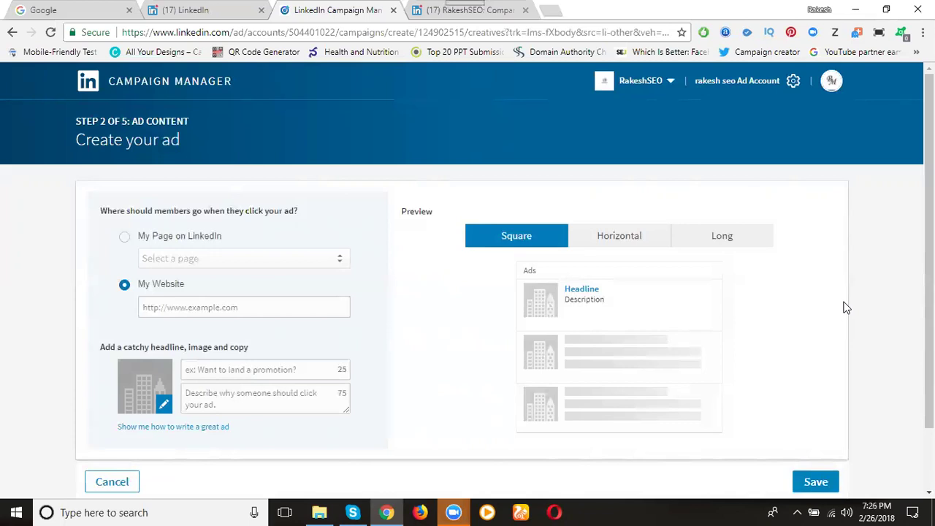
Find the promoted LinkedIn Marketing Solutions post in the feed, open its landing page, and return to the ad content form
left_click(194, 11)
scroll(360, 337, "up", 7)
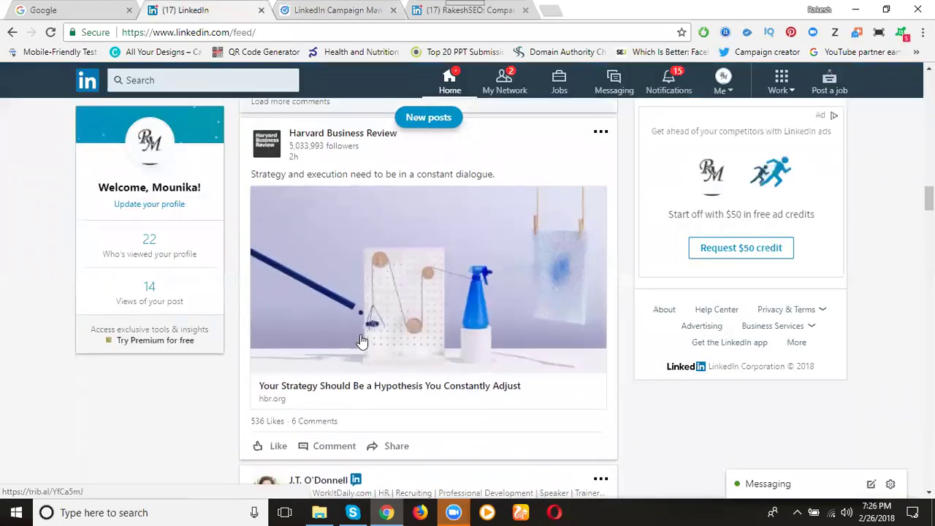
scroll(360, 340, "up", 10)
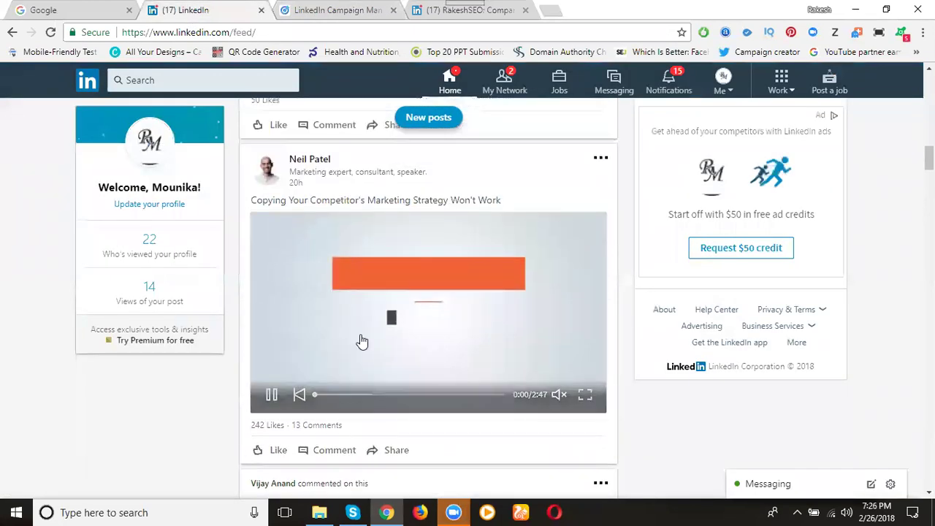
scroll(360, 337, "up", 8)
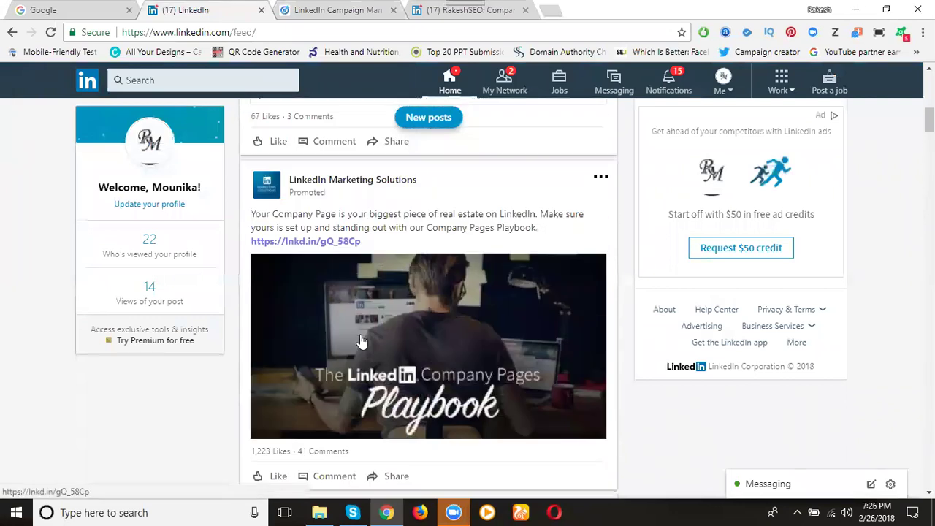
left_click(417, 324)
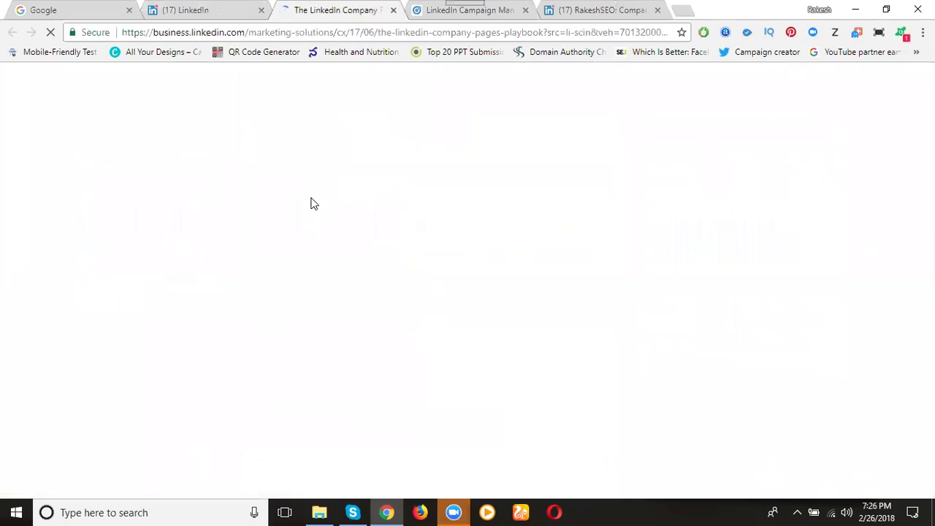
left_click(433, 10)
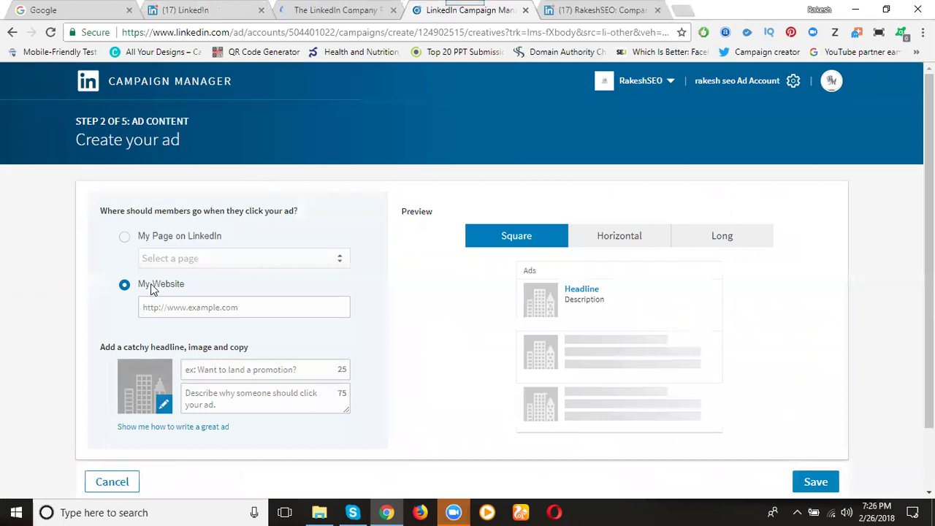
left_click(165, 309)
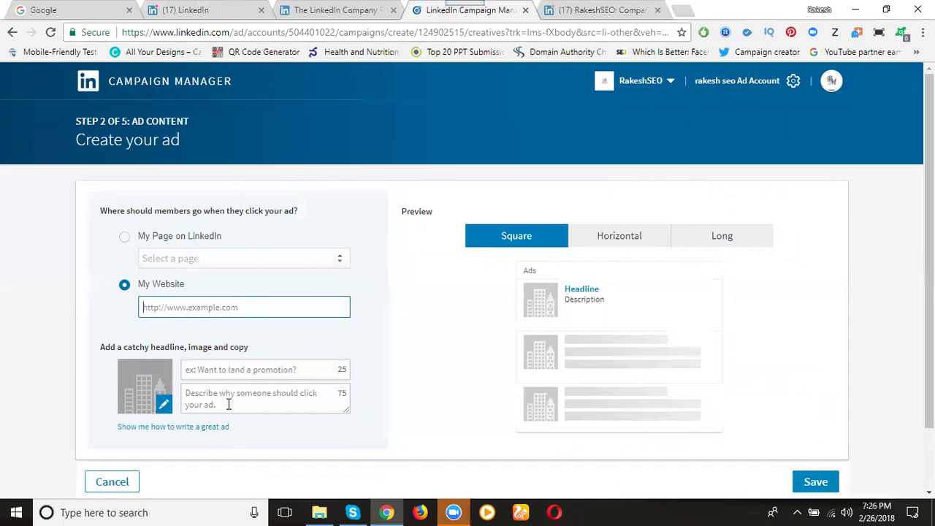
left_click(712, 7)
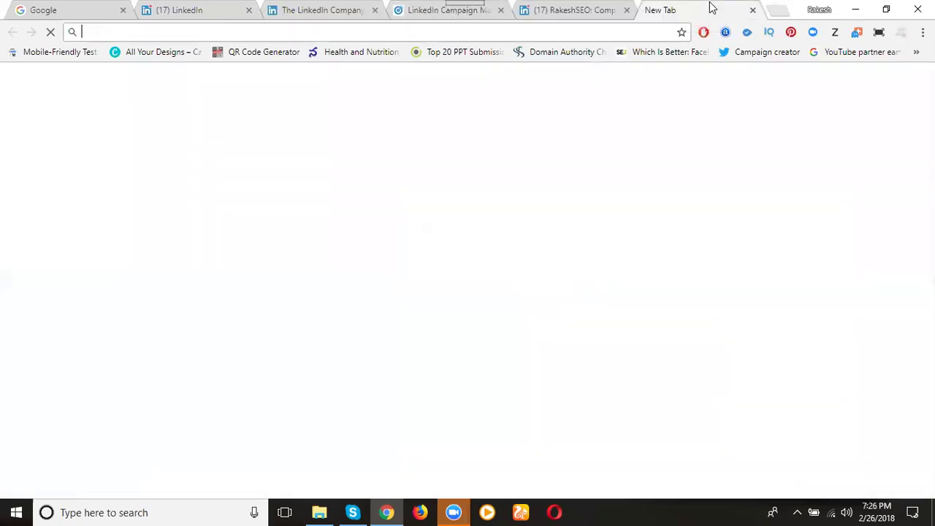
type("rak")
key("Return")
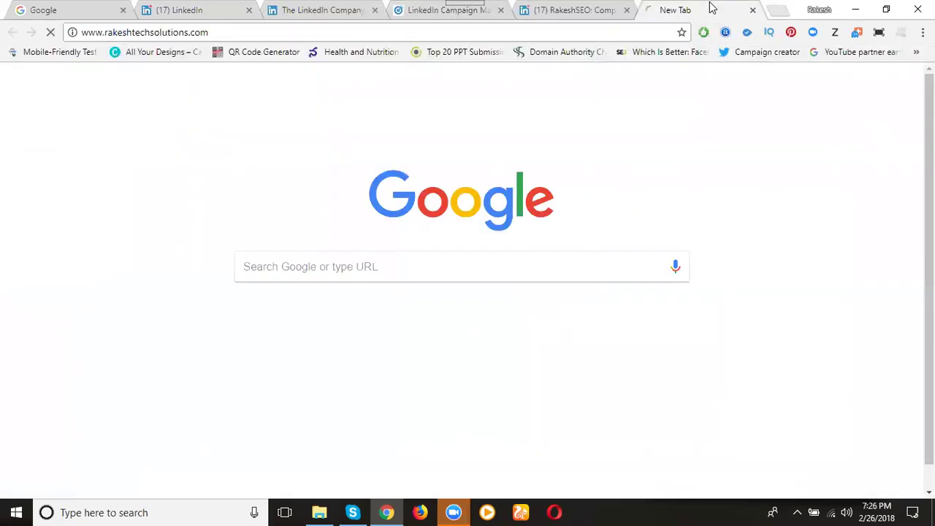
left_click(293, 33)
key("ctrl+c")
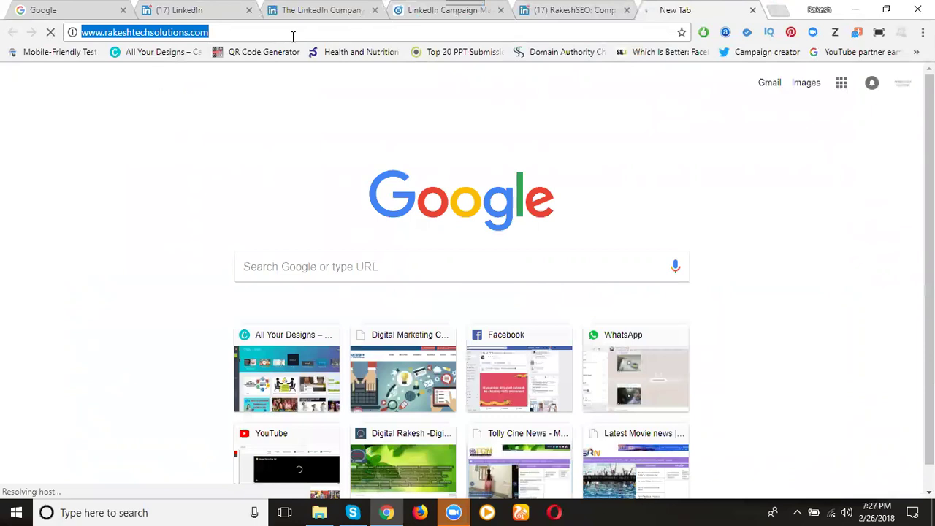
left_click(311, 9)
left_click(406, 12)
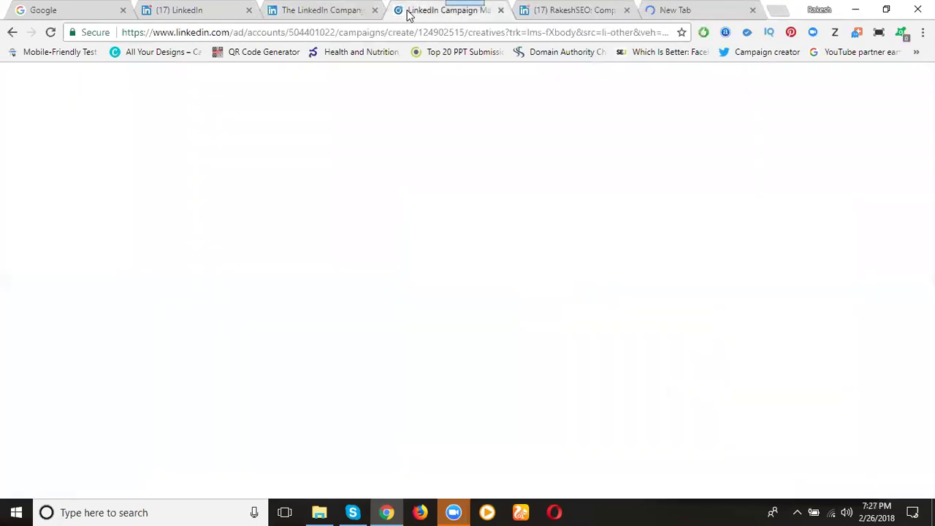
left_click(375, 10)
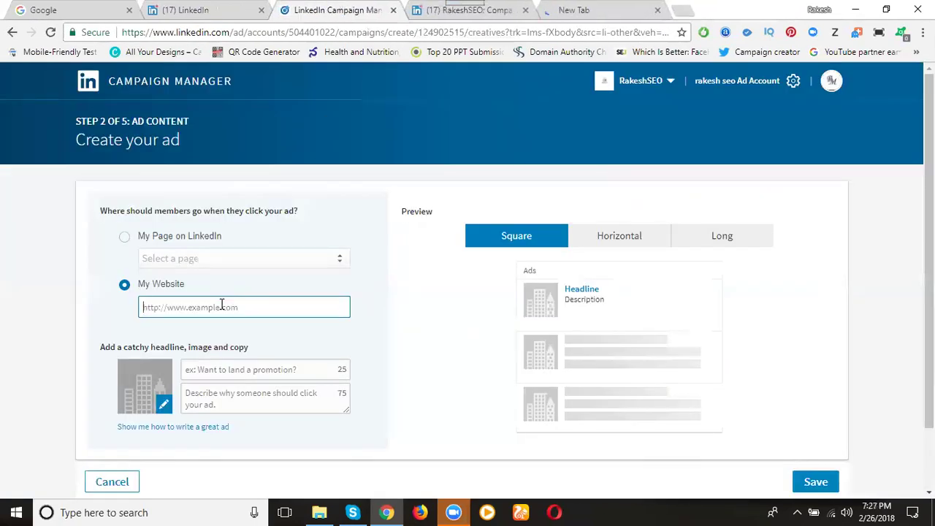
key("ctrl+v")
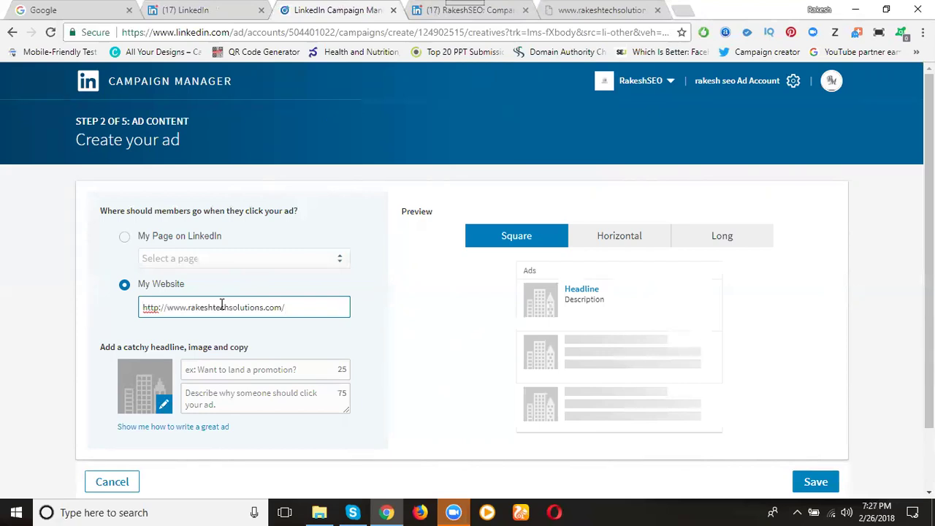
Enter "Digital Marketiing course" as the ad headline
left_click(270, 372)
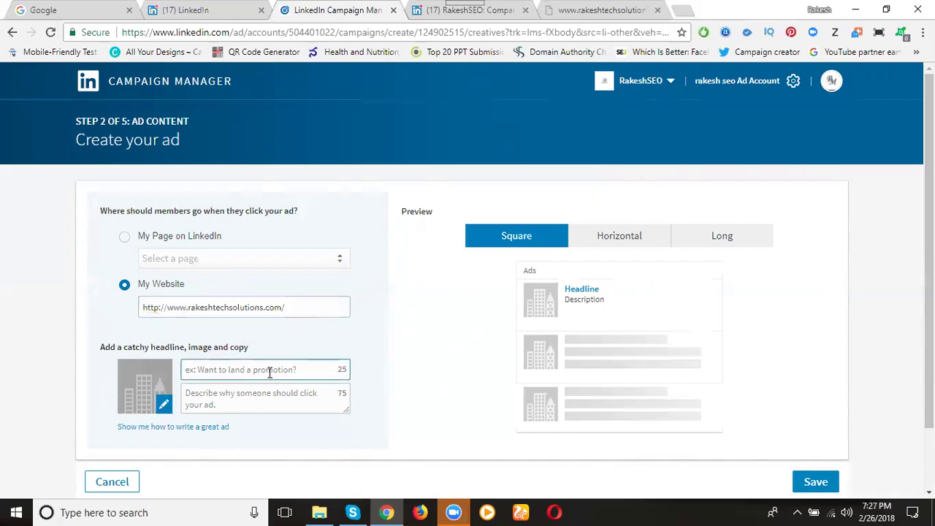
type("Digit")
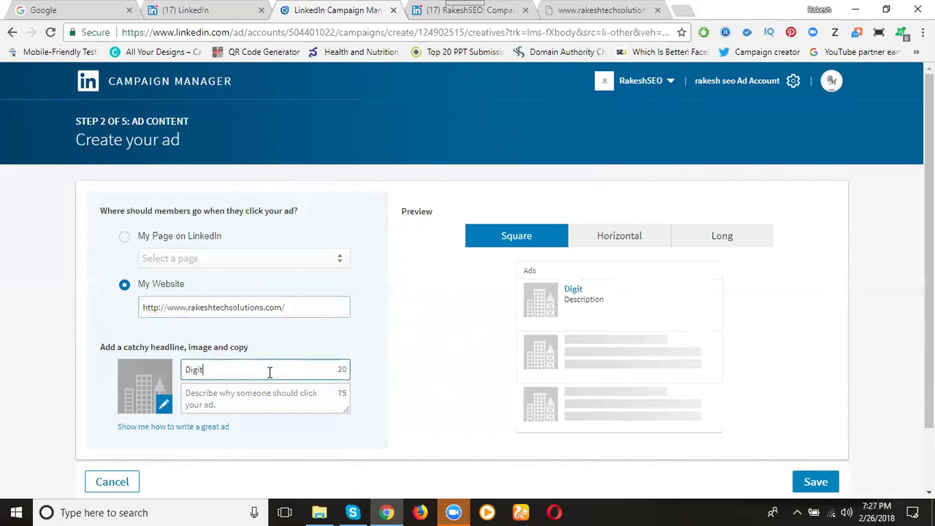
type("al Marketio")
key("BackSpace")
type("i")
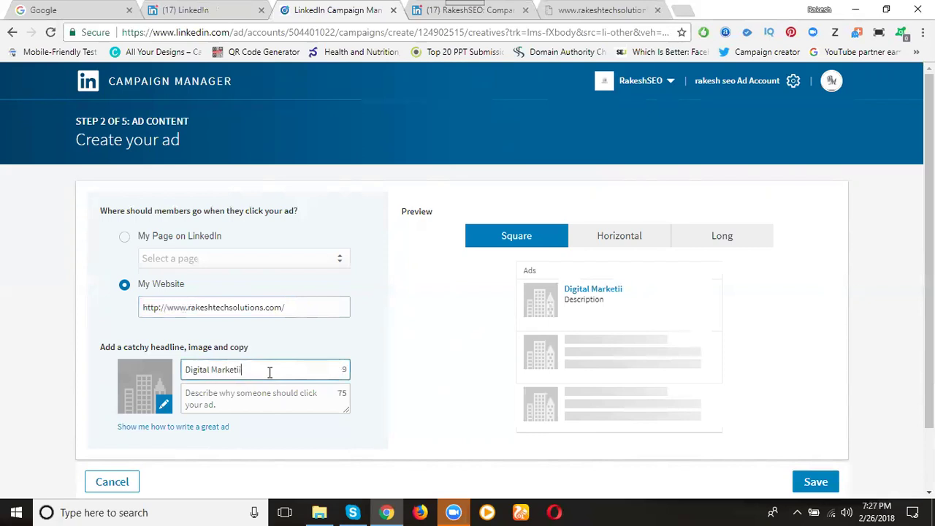
type("ng course")
Enter "enroll online class on digital marketing madhapur" as the ad description
key("Tab")
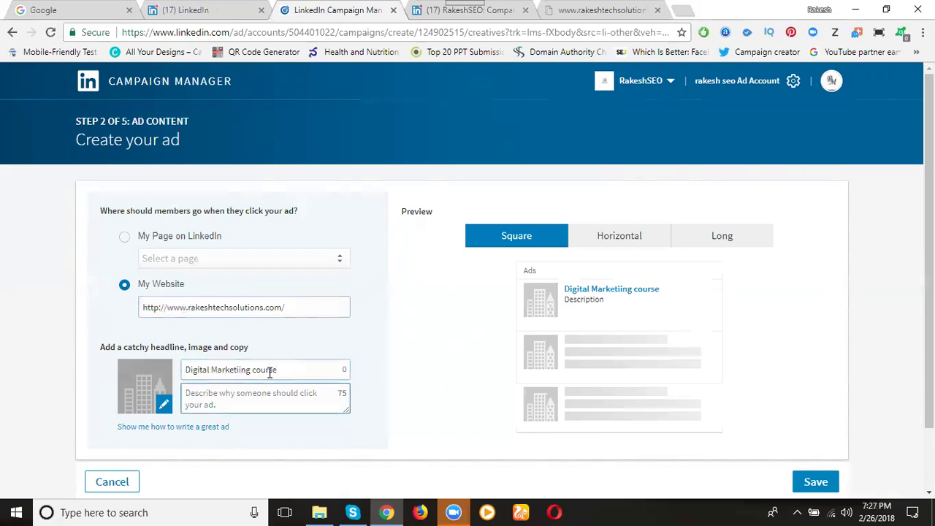
type("enroll")
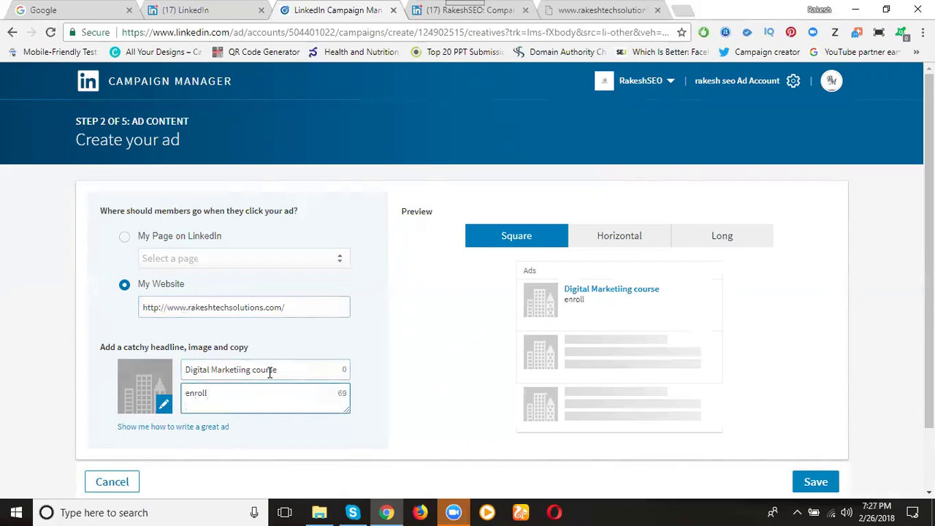
type(" online class")
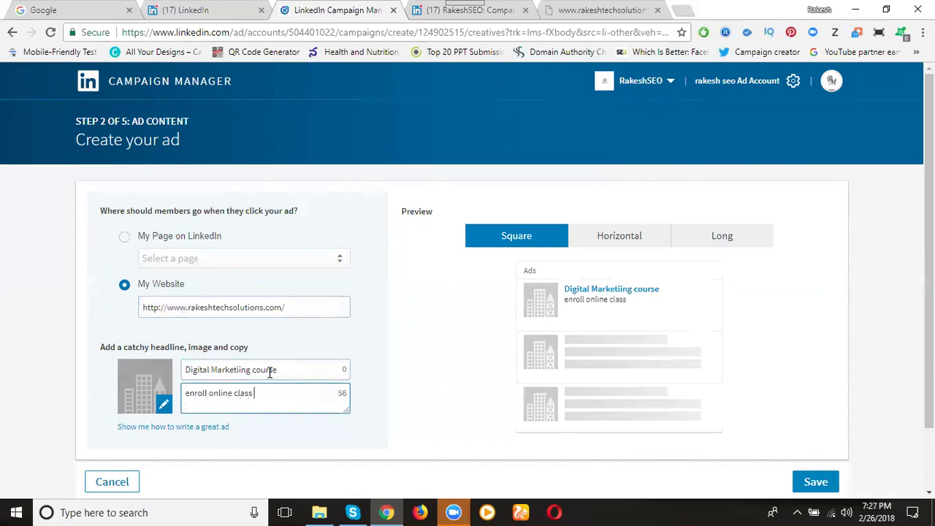
type(" on digital ma")
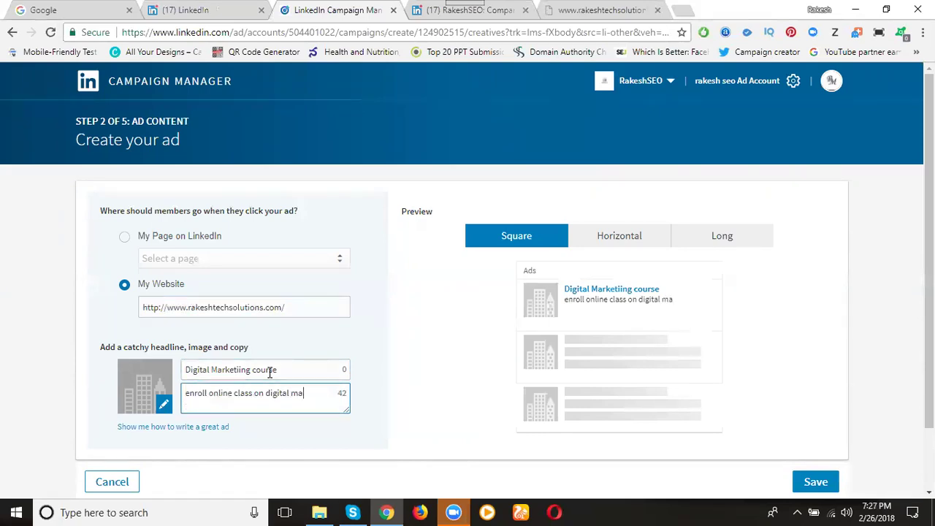
type("rketing madhapur")
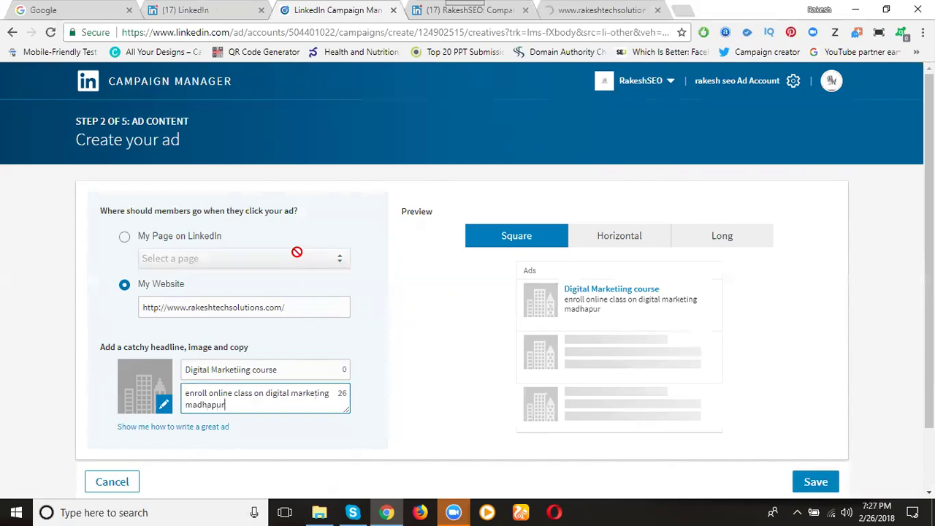
Set the ad image to the file "digital marketing online course in hyderabad8"
scroll(296, 252, "down", 1)
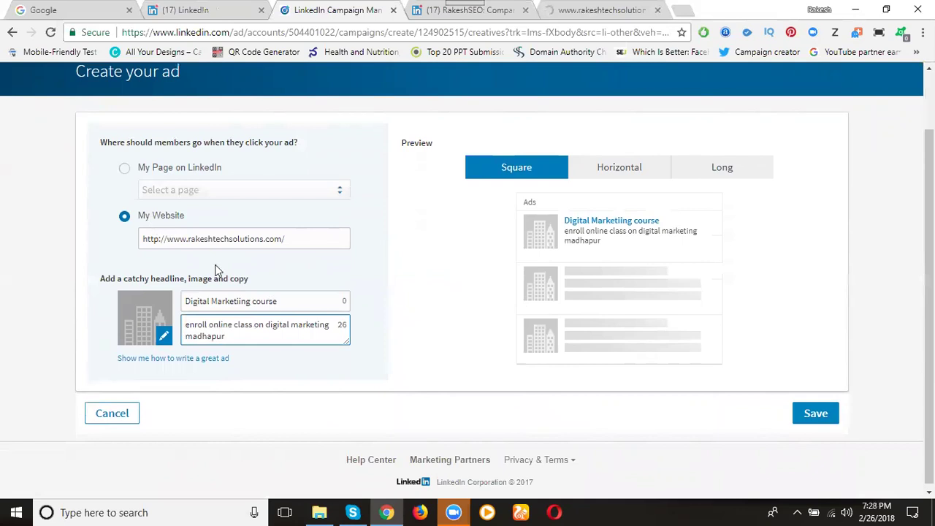
left_click(164, 338)
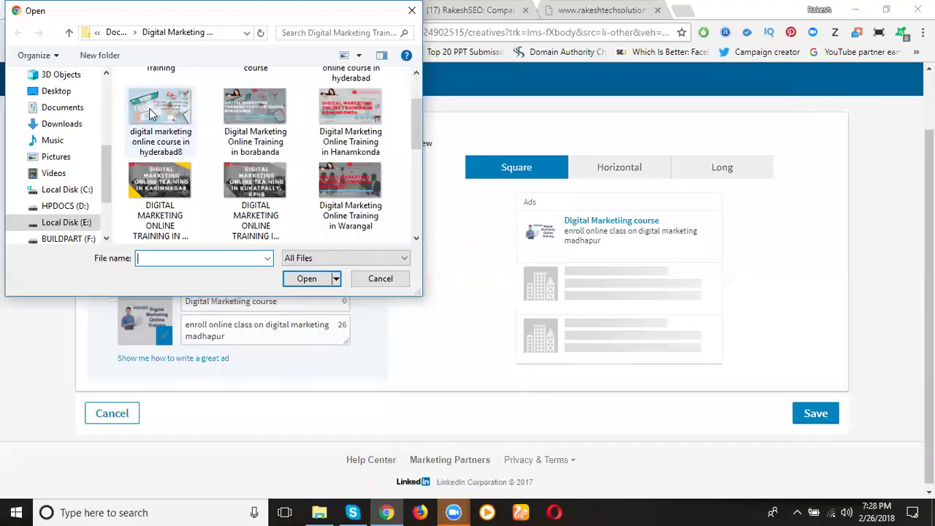
double_click(150, 113)
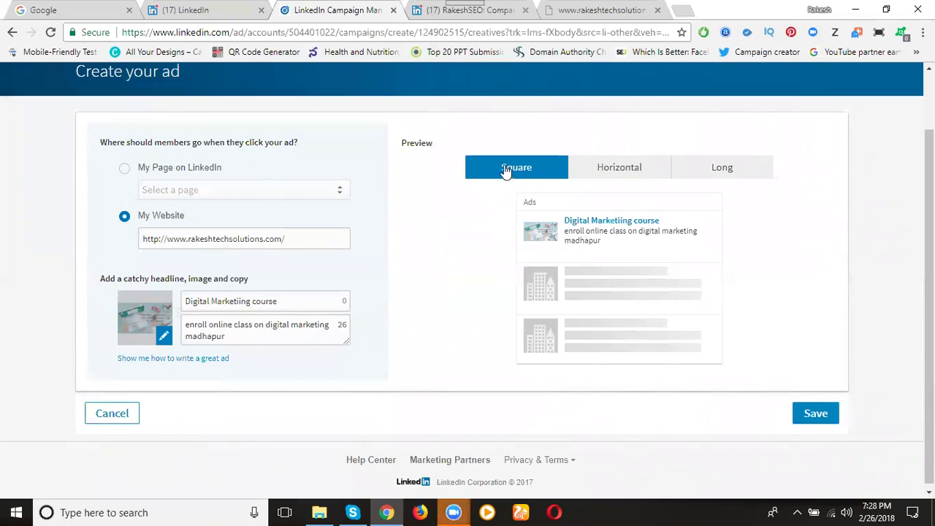
Preview the ad in the Horizontal and Long formats, and return to the Square format
left_click(634, 169)
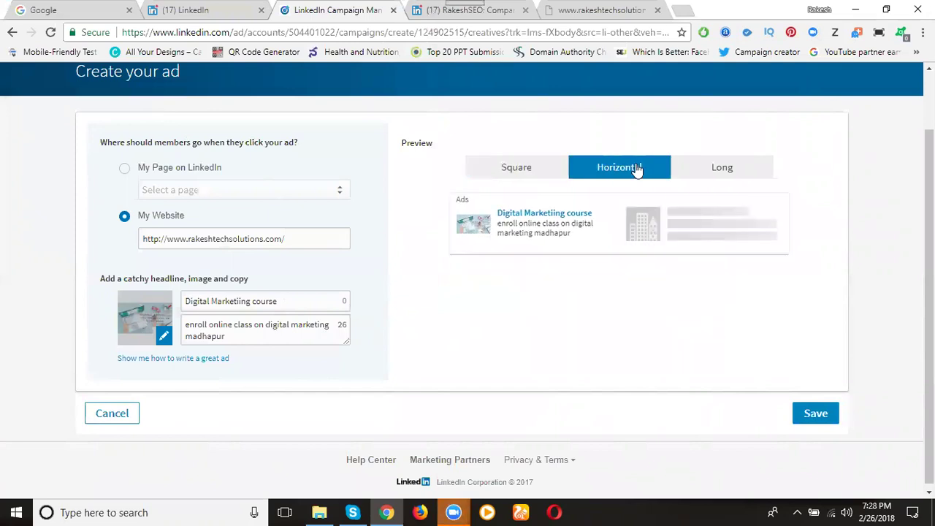
left_click(723, 169)
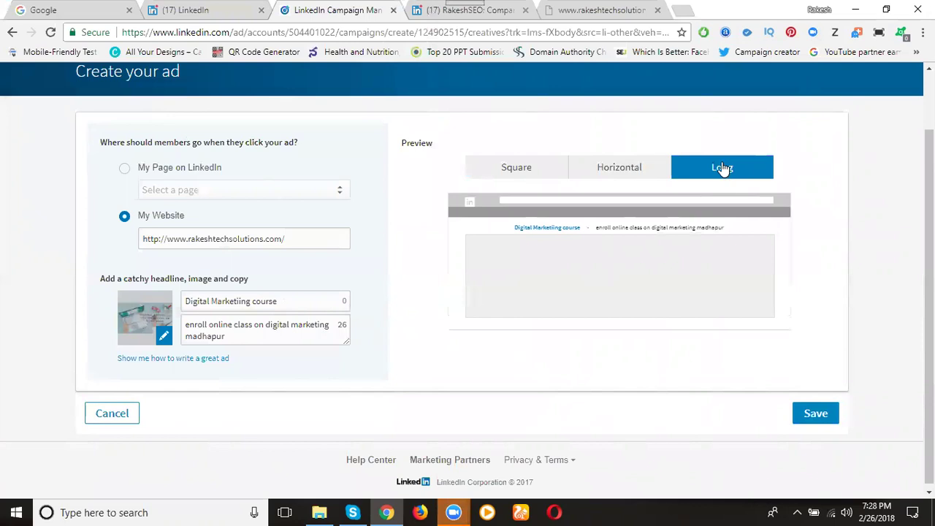
left_click(516, 169)
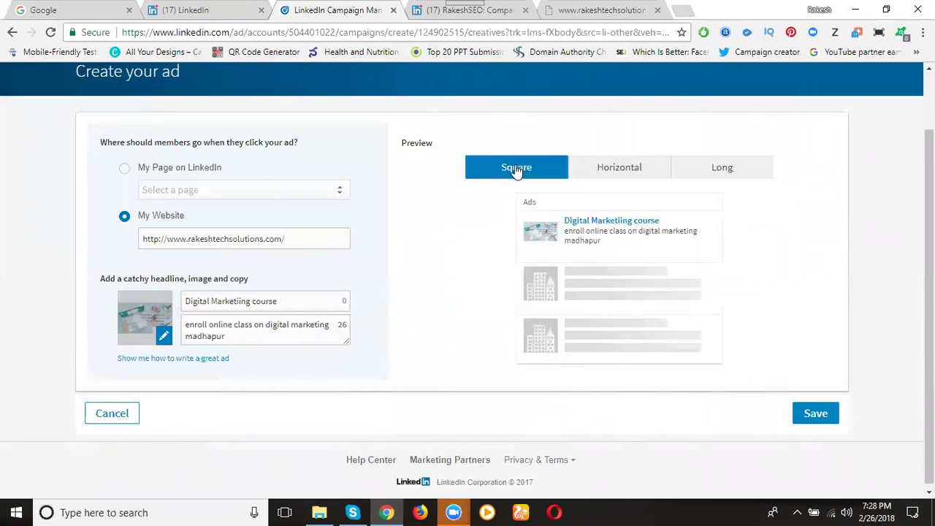
Compare the Square, Horizontal and Long ad previews with the ad placements on the LinkedIn feed page
left_click(201, 10)
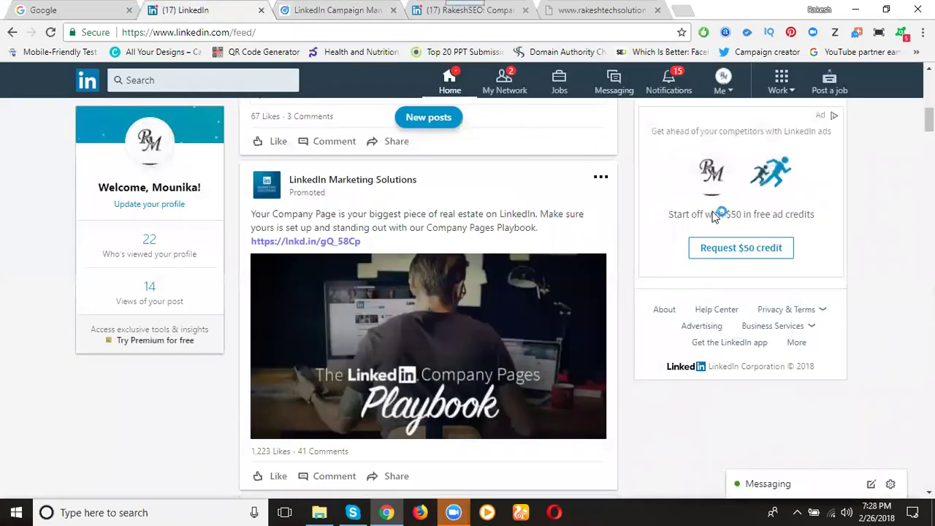
left_click(359, 10)
left_click(621, 171)
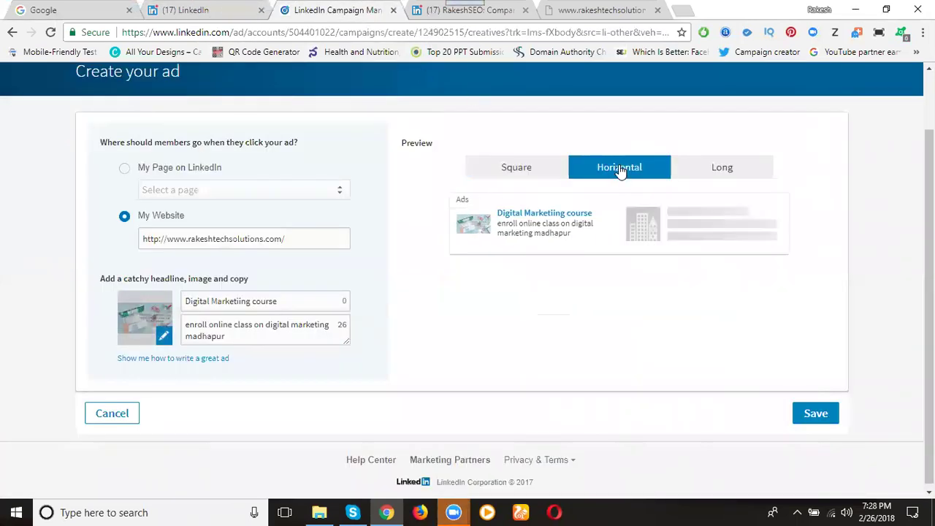
left_click(199, 11)
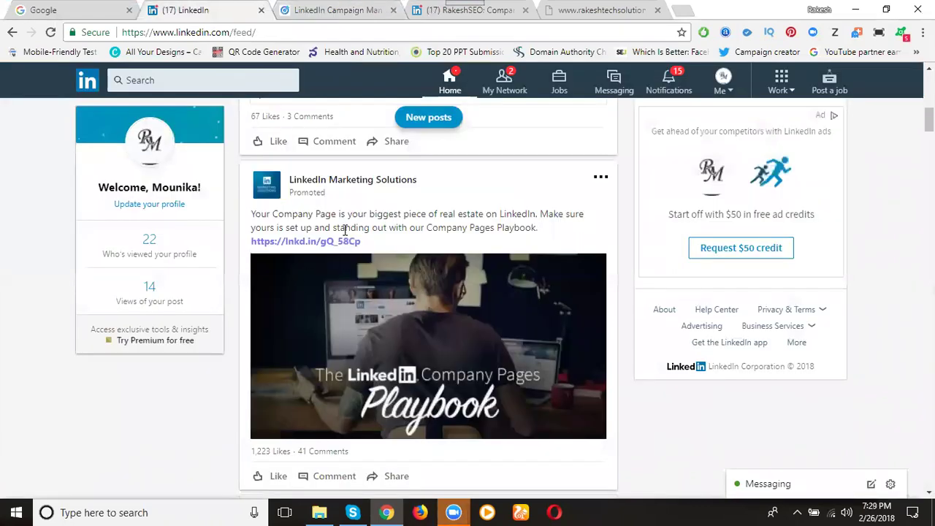
left_click(358, 10)
left_click(730, 167)
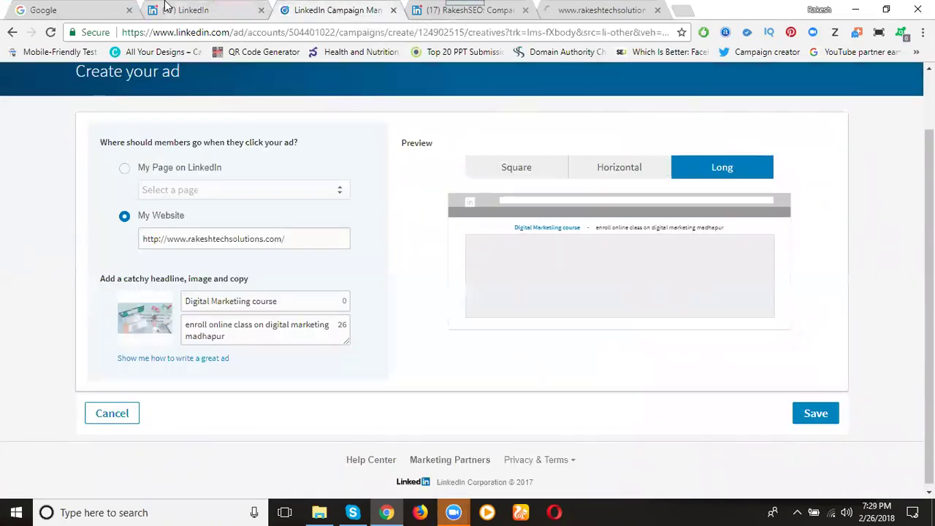
left_click(179, 10)
scroll(347, 250, "up", 7)
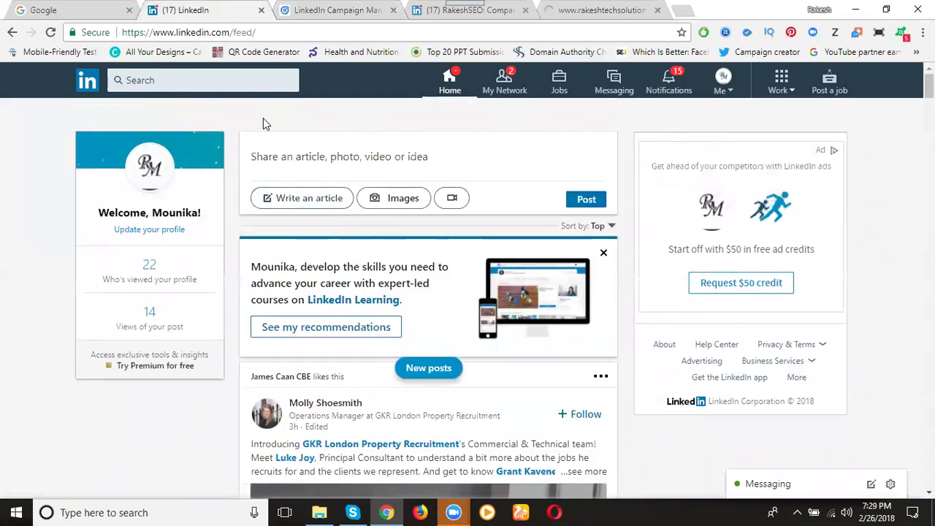
left_click(351, 10)
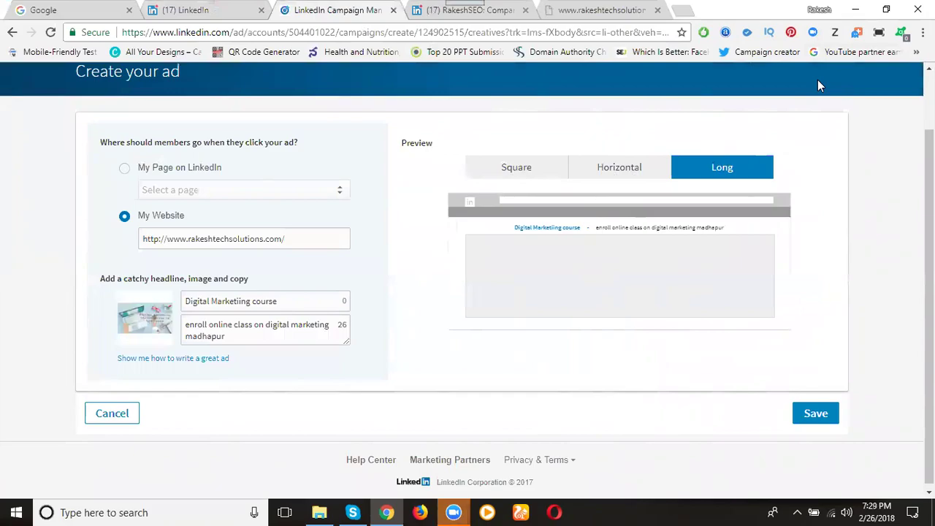
Review the ad once more in the Square, Horizontal and Long formats, and save it
left_click(519, 170)
left_click(598, 168)
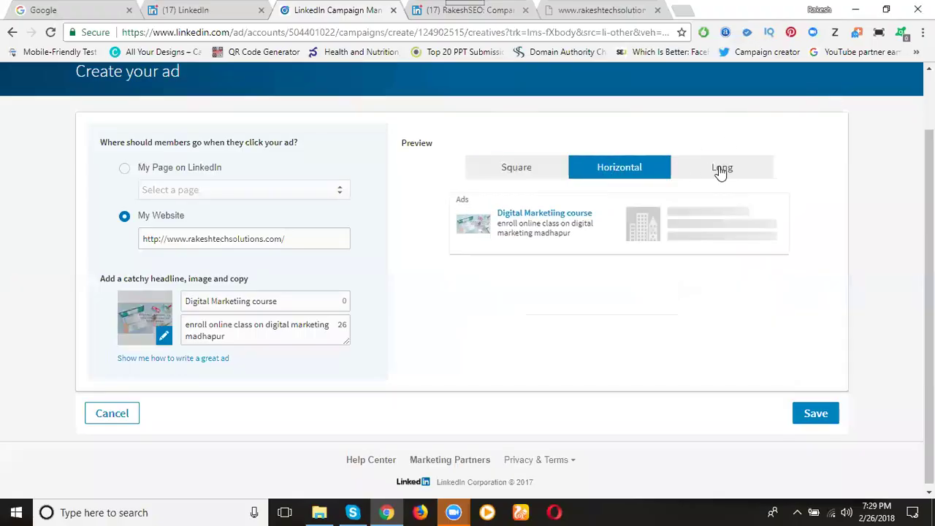
left_click(718, 171)
scroll(824, 253, "down", 1)
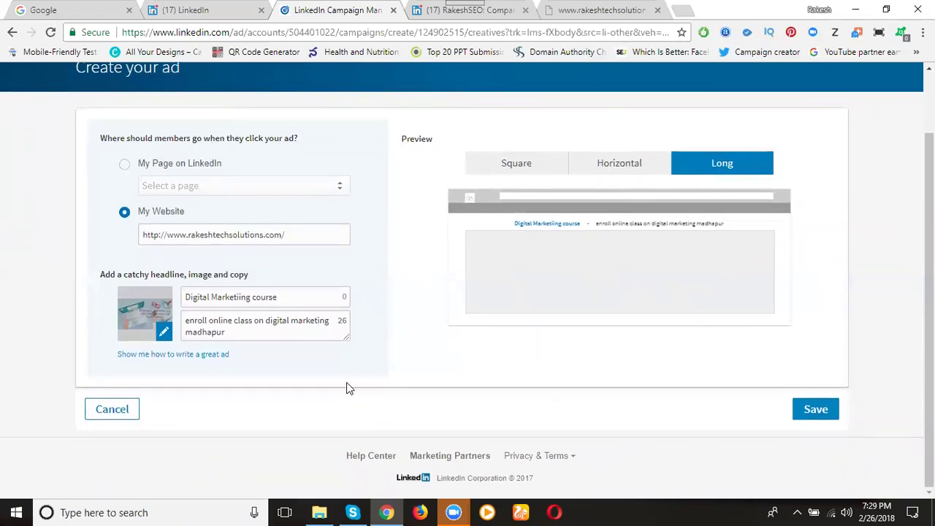
left_click(817, 410)
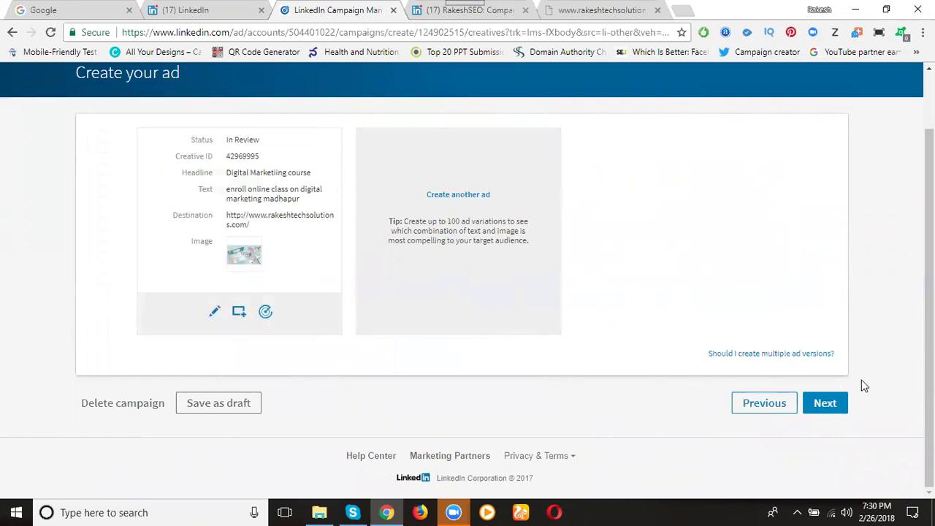
Continue to the audience targeting stage, keep targeting by the audience below, and look through the available targeting criteria
left_click(826, 404)
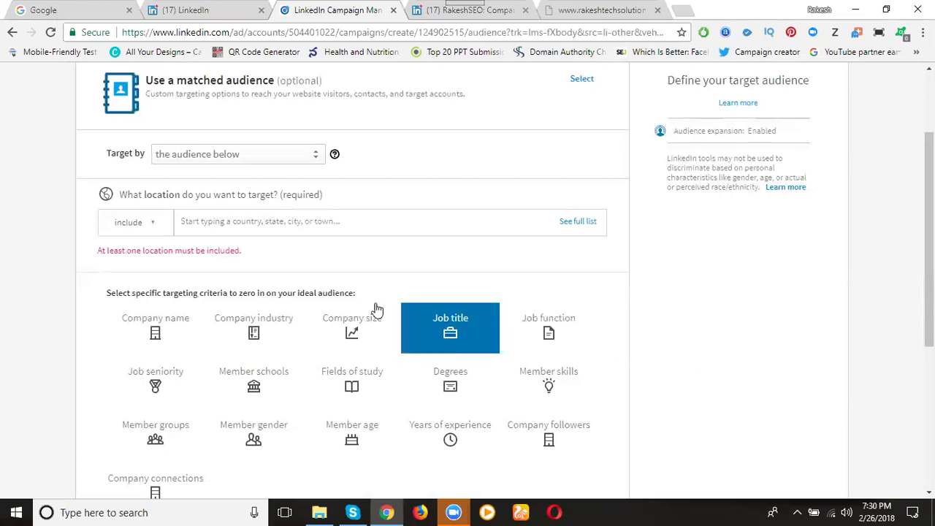
left_click(267, 163)
left_click(267, 170)
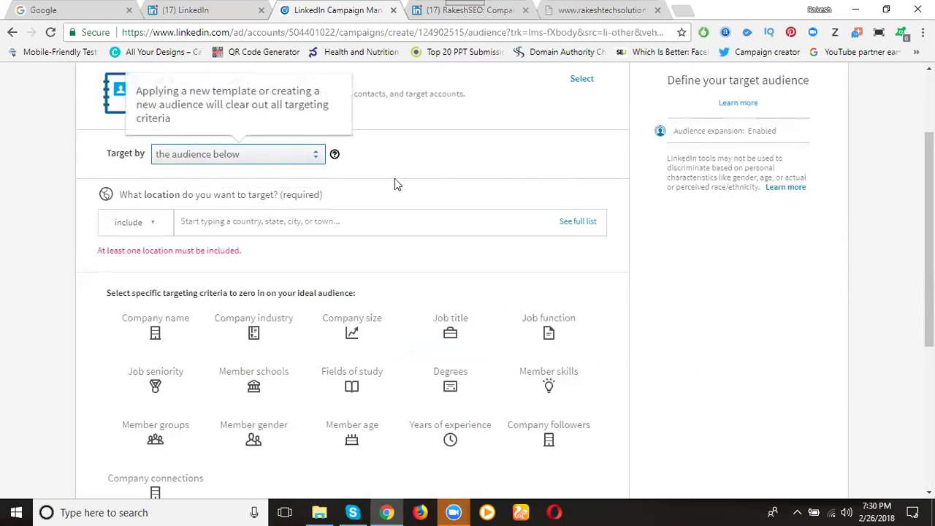
scroll(587, 270, "up", 1)
scroll(586, 270, "down", 2)
scroll(698, 309, "down", 3)
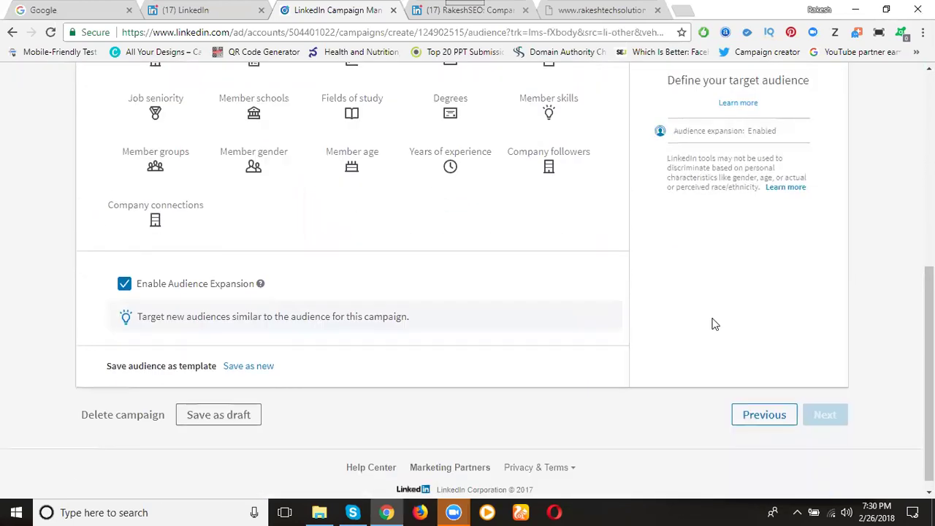
scroll(548, 343, "up", 2)
scroll(548, 344, "up", 1)
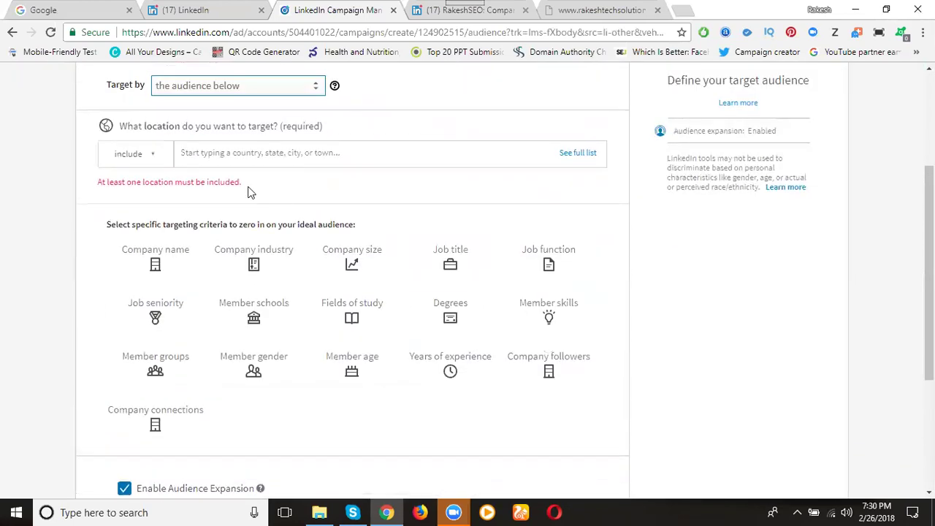
Include India as the campaign's target location
left_click(222, 153)
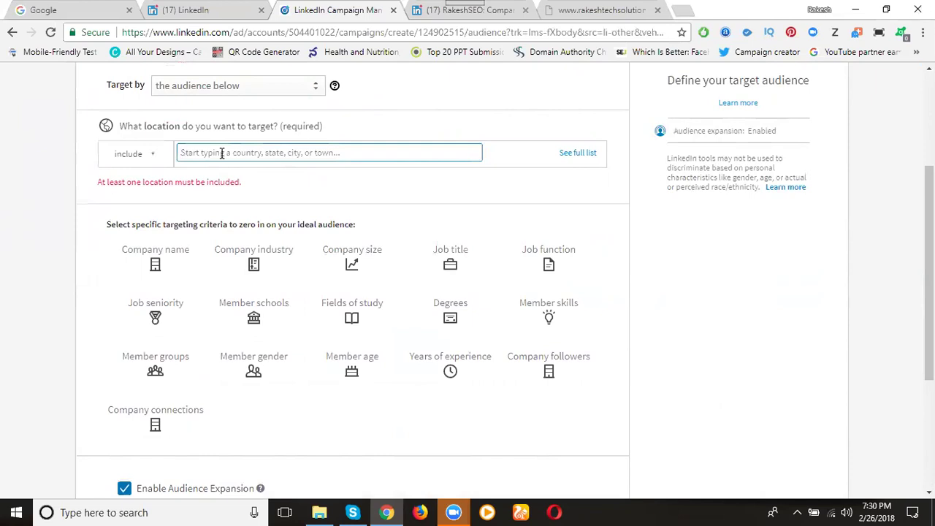
type("india")
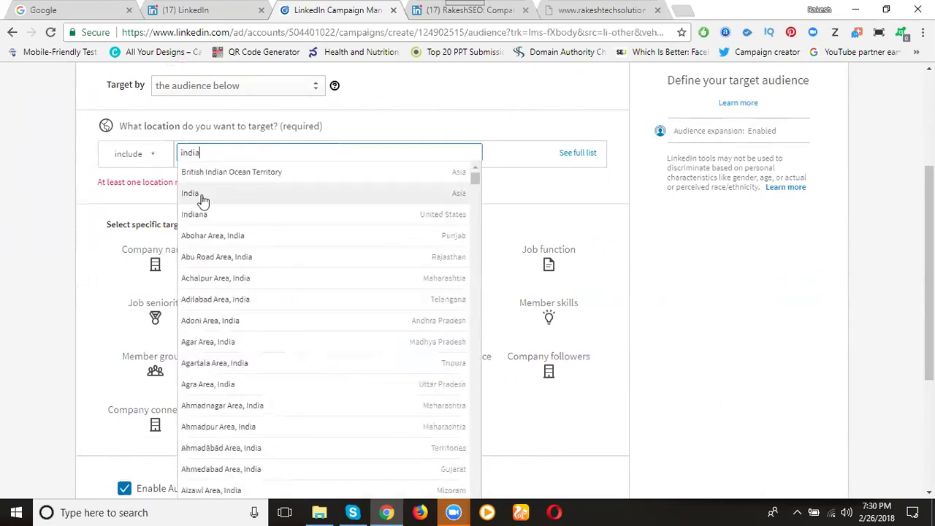
left_click(203, 200)
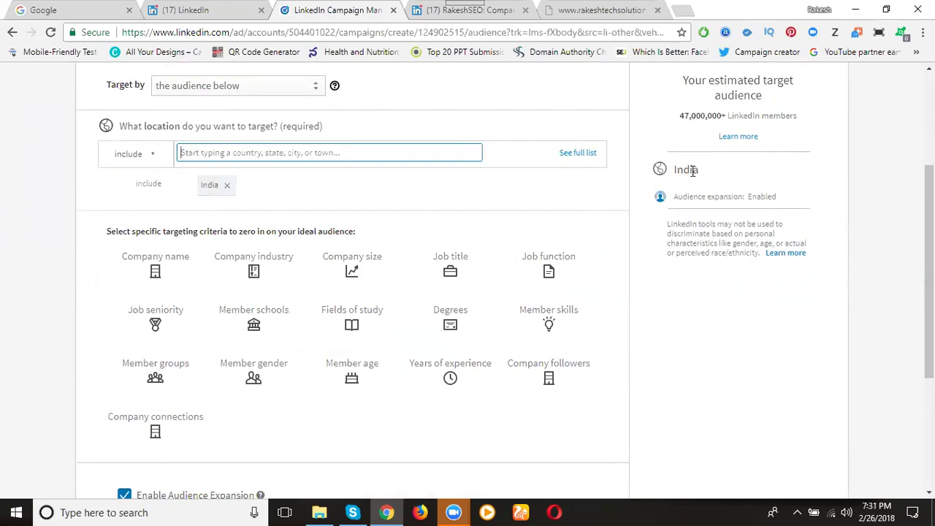
Set the target location to Hyderabad Area, India (Telangana), and continue to the budget and schedule
key("ctrl+plus")
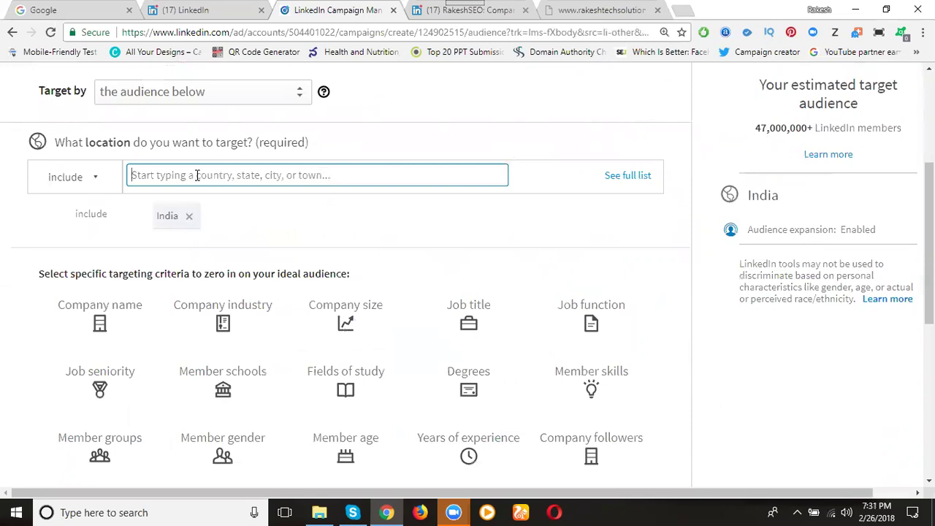
type("hyderabad")
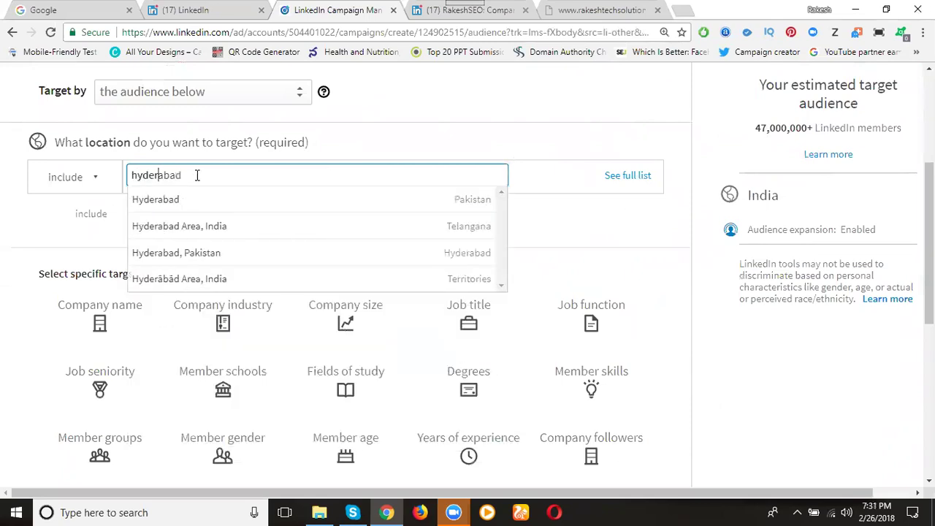
left_click(187, 227)
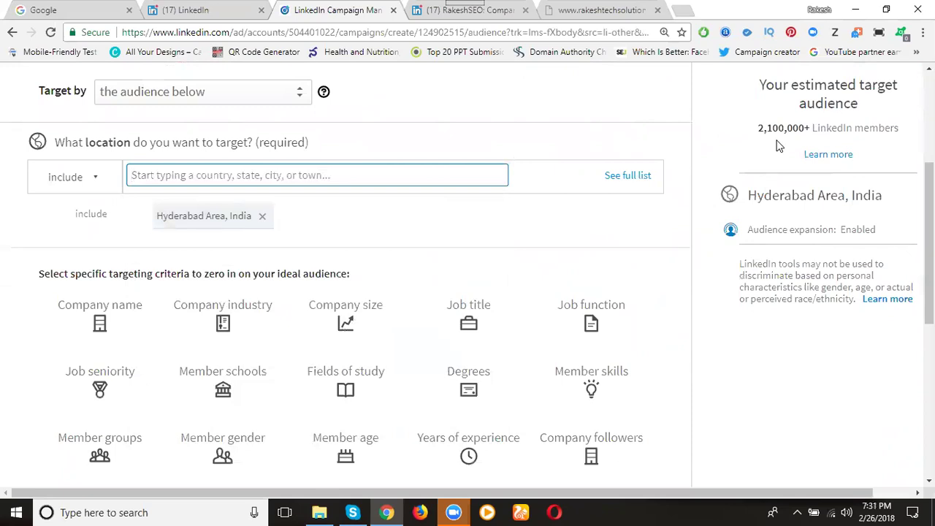
scroll(620, 183, "down", 5)
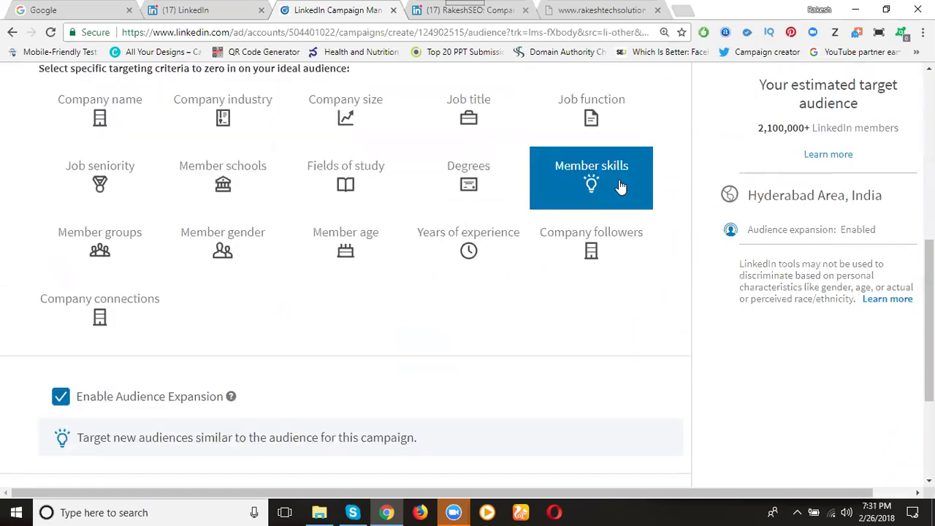
scroll(603, 211, "down", 1)
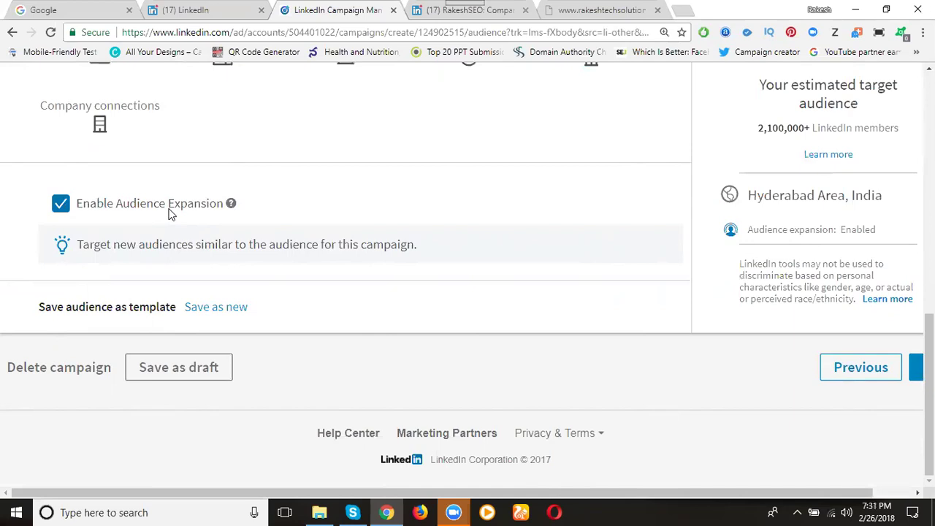
key("ctrl+0")
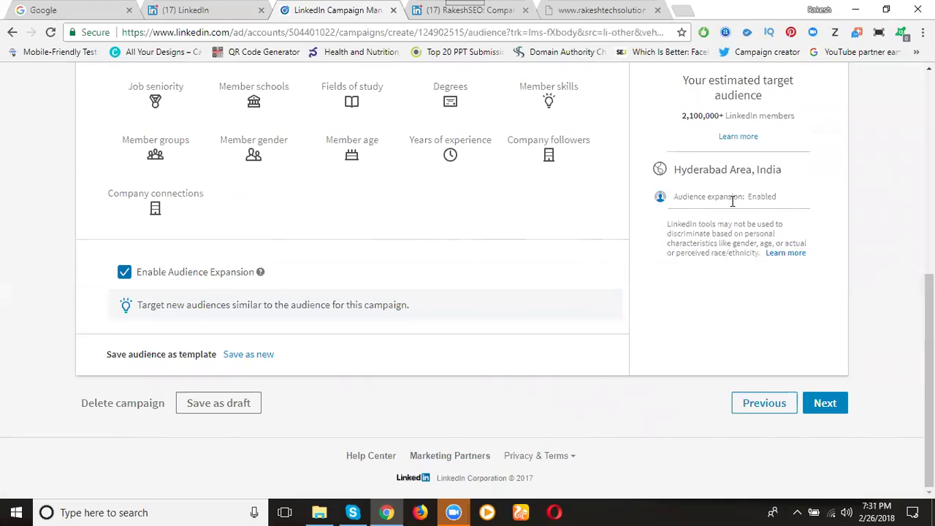
left_click(828, 404)
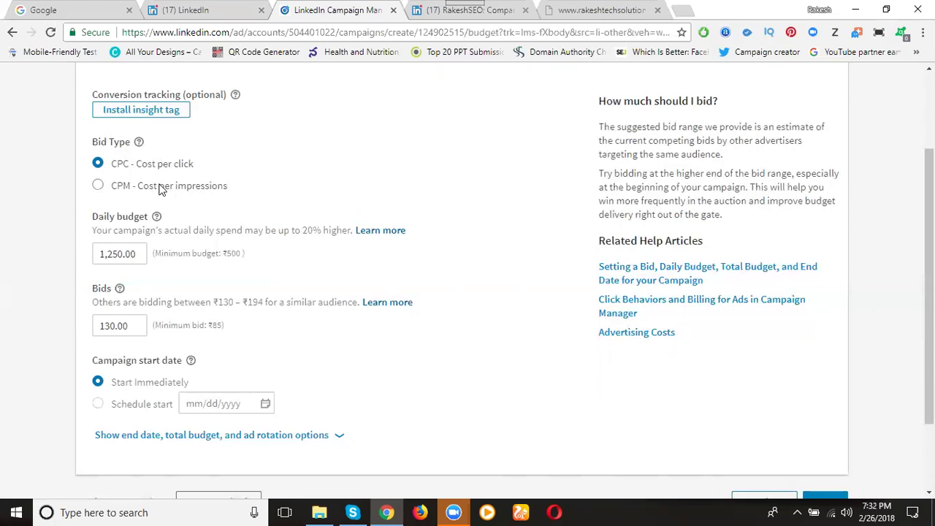
Check the ad placement on the LinkedIn feed page, and set the campaign's daily budget to ₹500
left_click(192, 9)
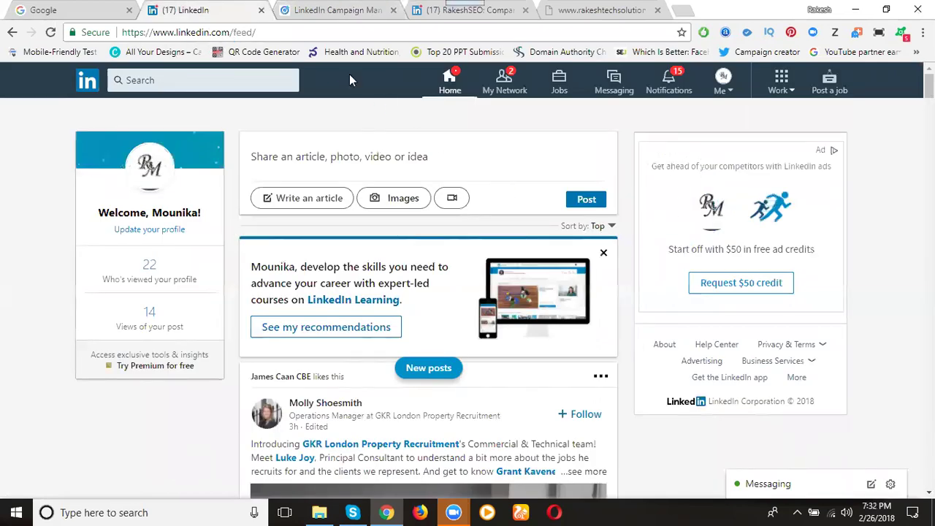
left_click(305, 11)
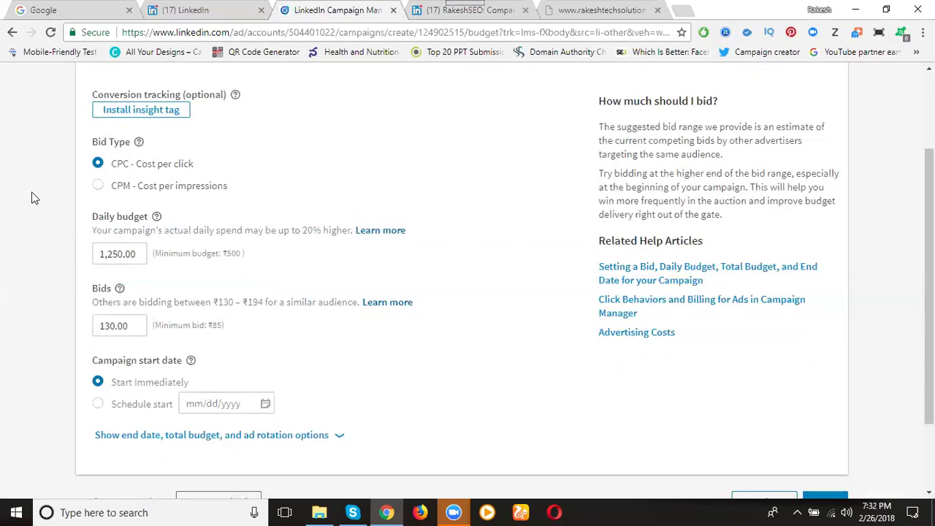
scroll(32, 197, "down", 1)
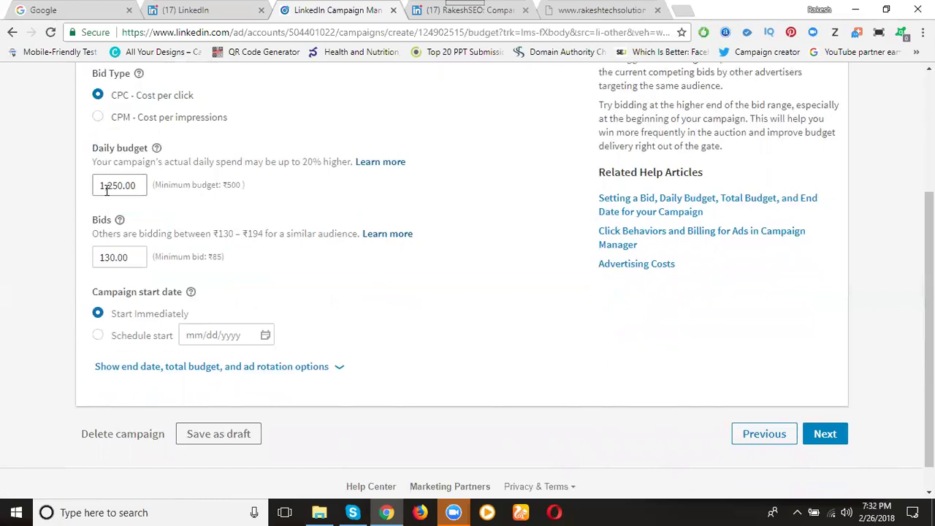
double_click(107, 190)
type("500")
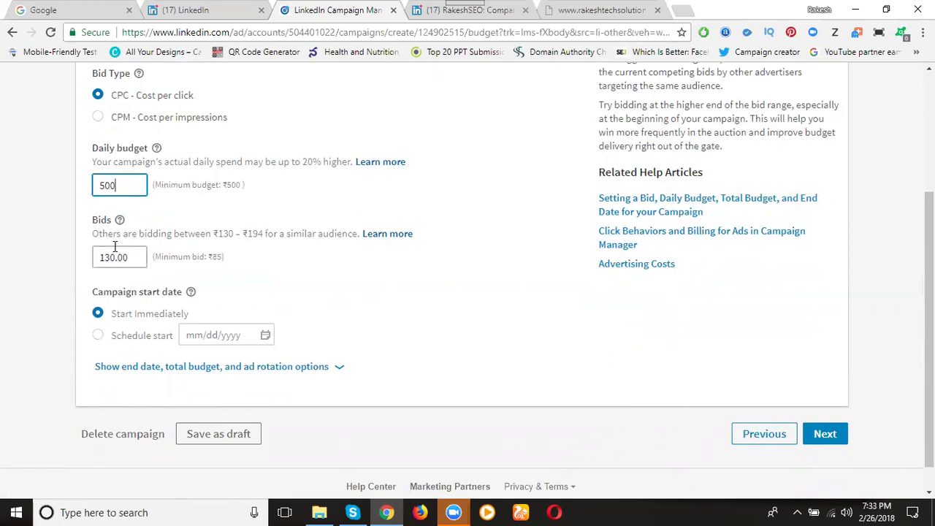
Try scheduling the campaign start for 2/27/2018, and return it to starting immediately
left_click(126, 339)
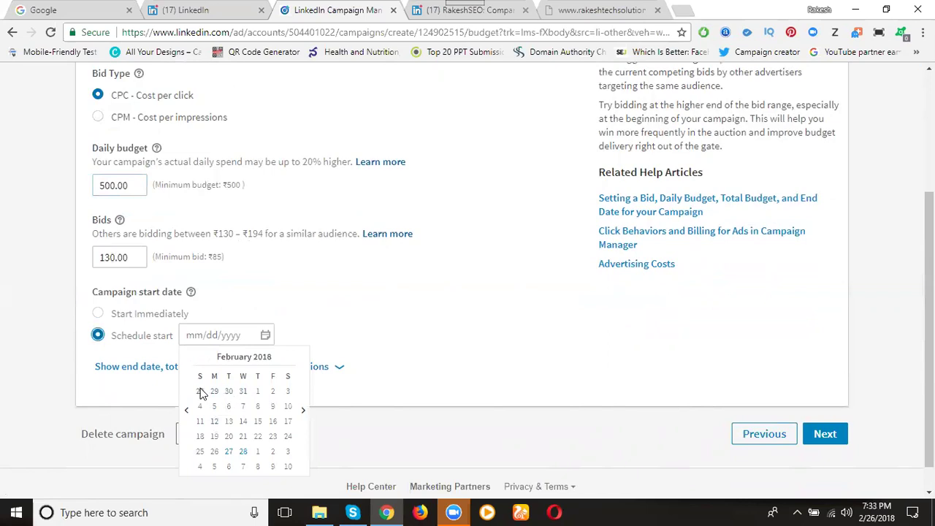
left_click(229, 453)
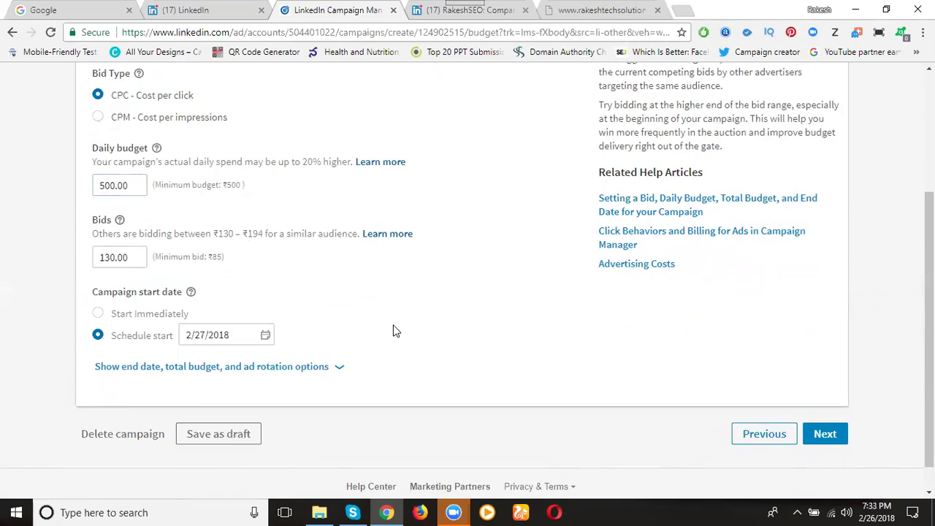
left_click(133, 314)
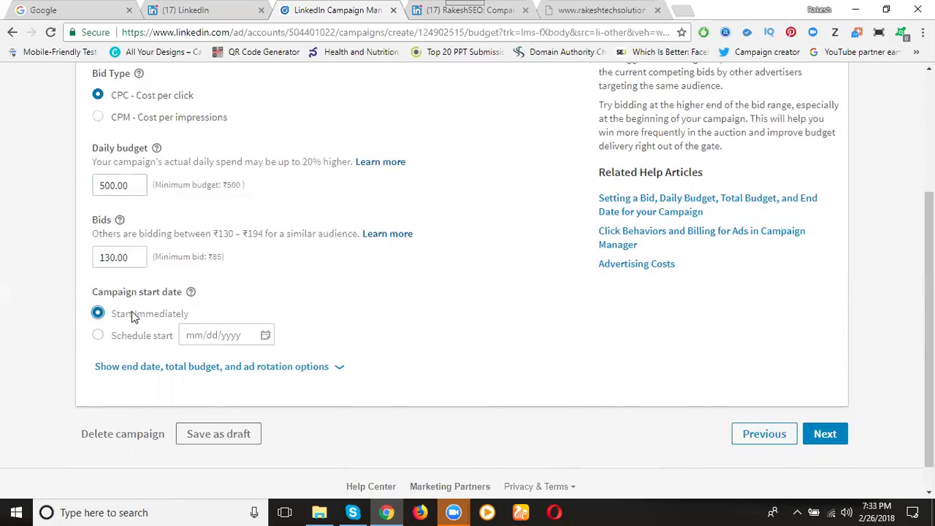
View the insight tag installation page for conversion tracking, and close it to return to the budget settings
scroll(560, 323, "up", 3)
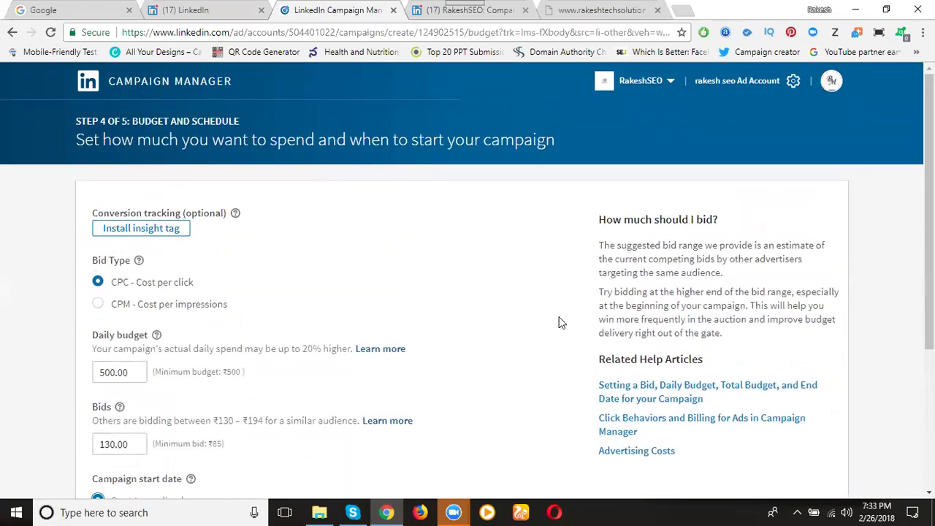
left_click(129, 231)
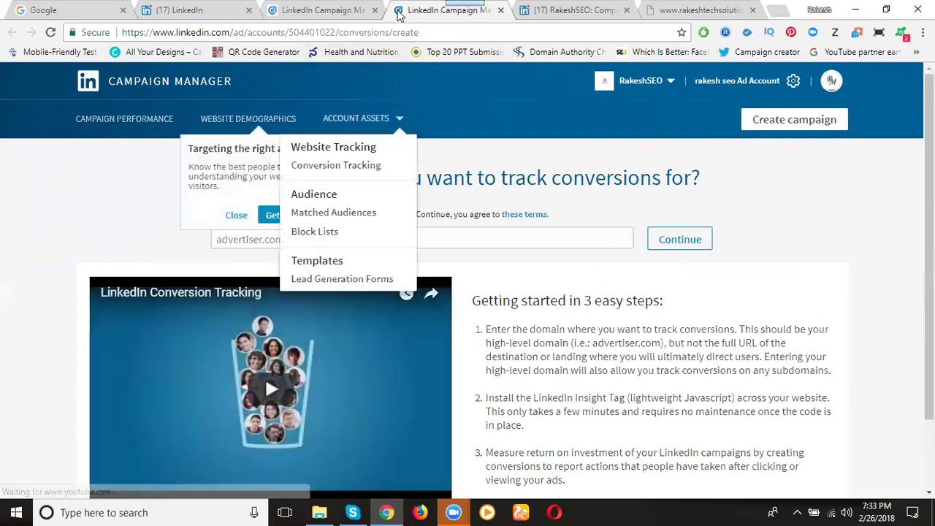
right_click(411, 9)
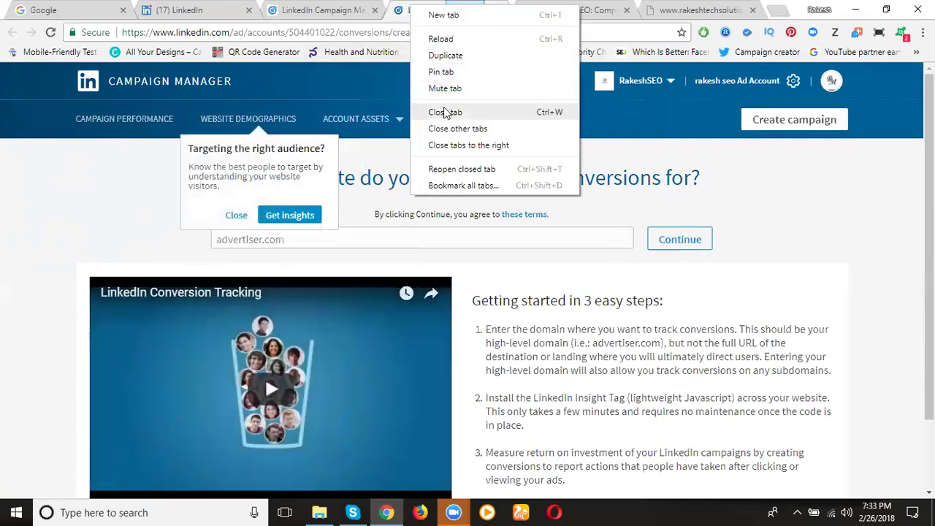
left_click(479, 113)
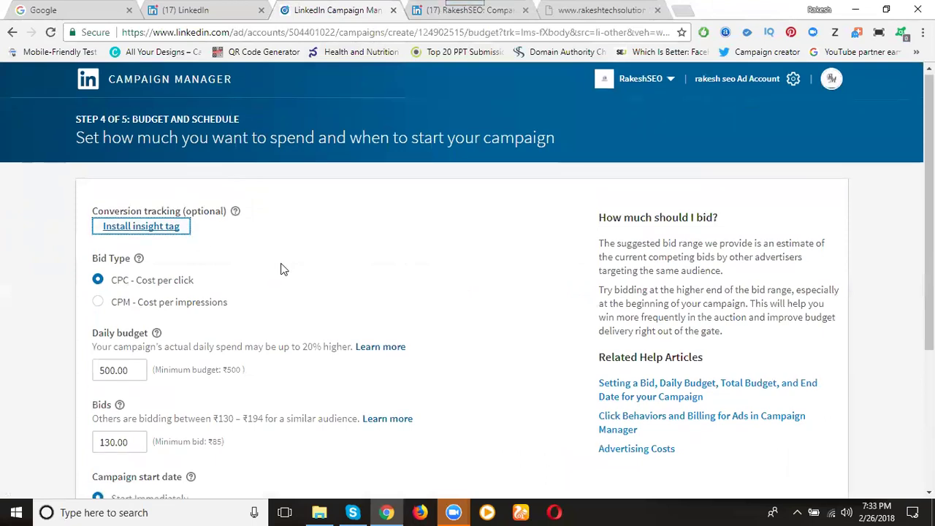
Continue to the payment and launch stage, and examine the campaign details and the payment form
scroll(132, 256, "down", 3)
left_click(832, 418)
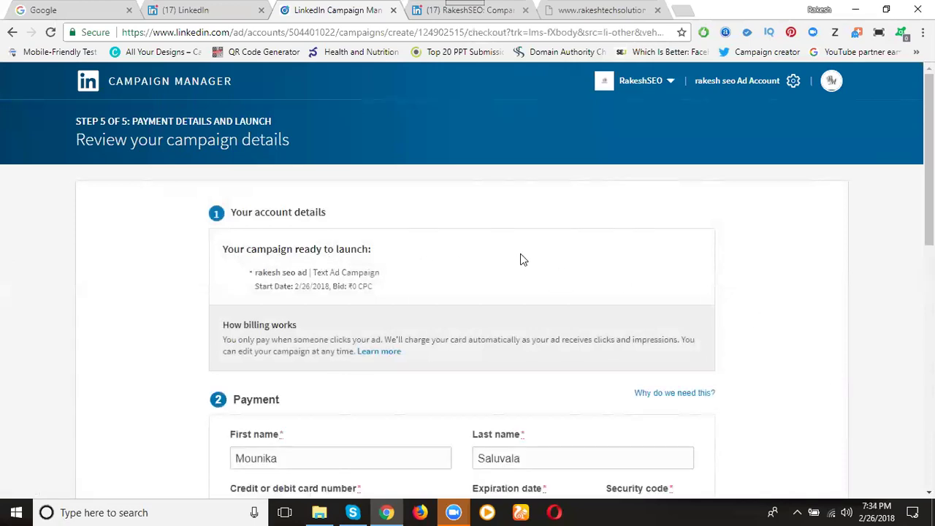
scroll(522, 260, "down", 3)
scroll(518, 253, "down", 1)
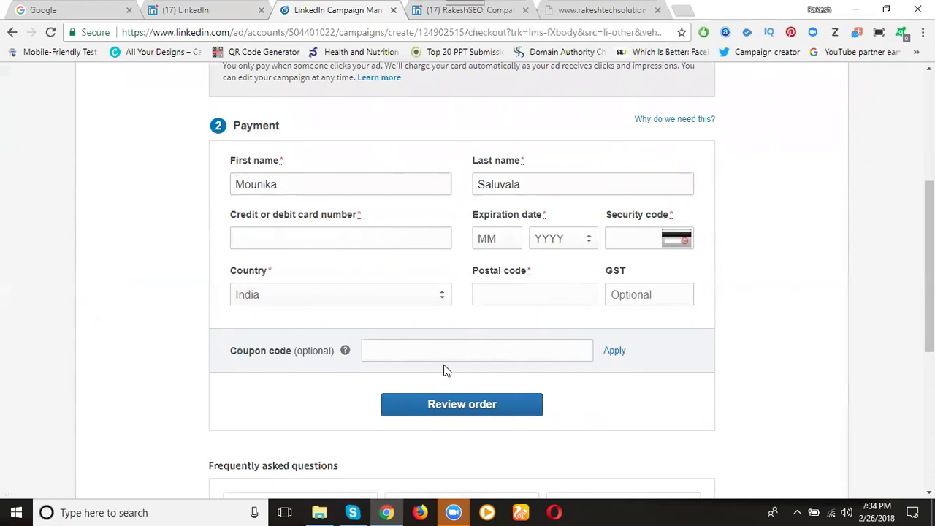
scroll(443, 370, "down", 2)
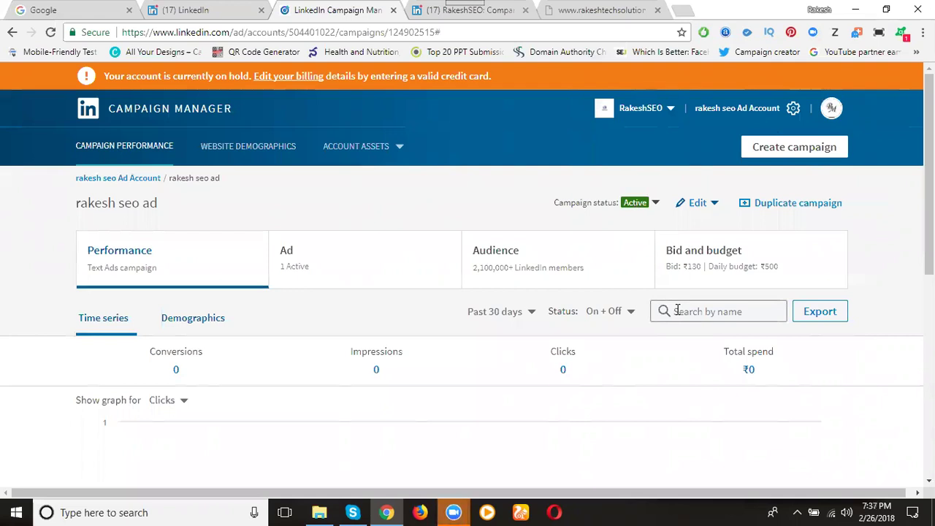
Set the status of the launched text ad campaign to Paused
left_click(655, 204)
left_click(628, 228)
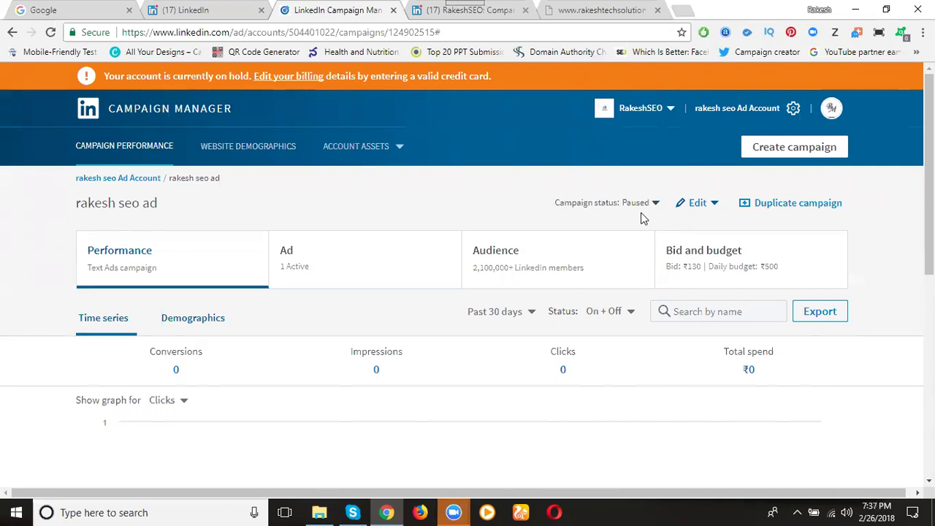
Look through the overview of all ad accounts, and select the first two accounts for a report
left_click(802, 74)
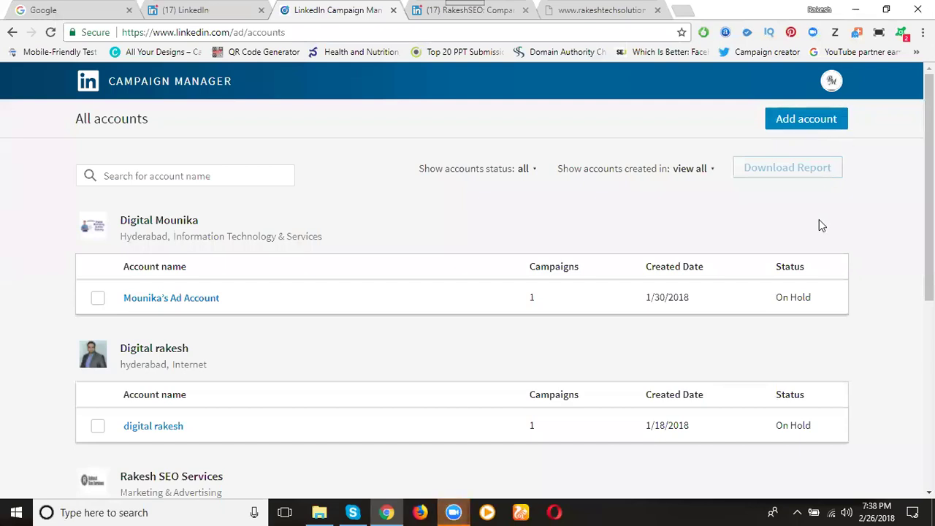
scroll(819, 221, "down", 5)
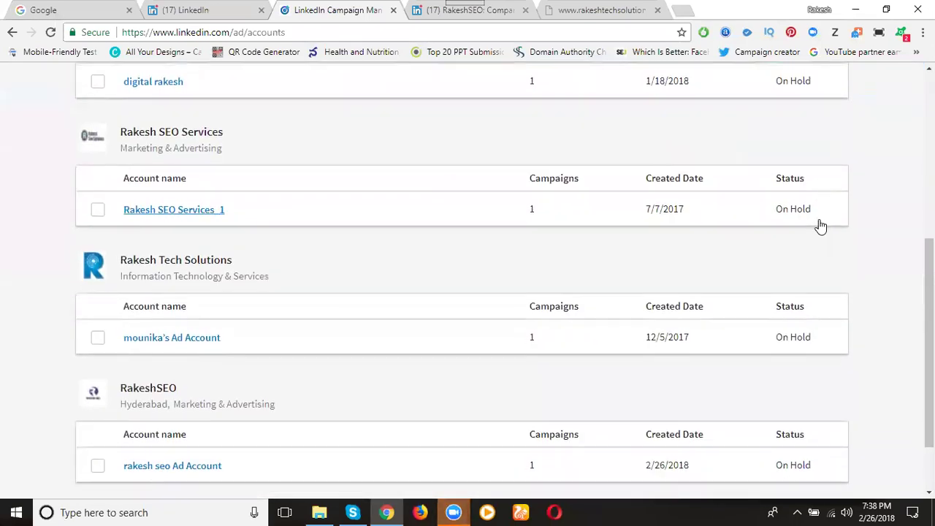
scroll(821, 226, "down", 1)
scroll(819, 225, "up", 4)
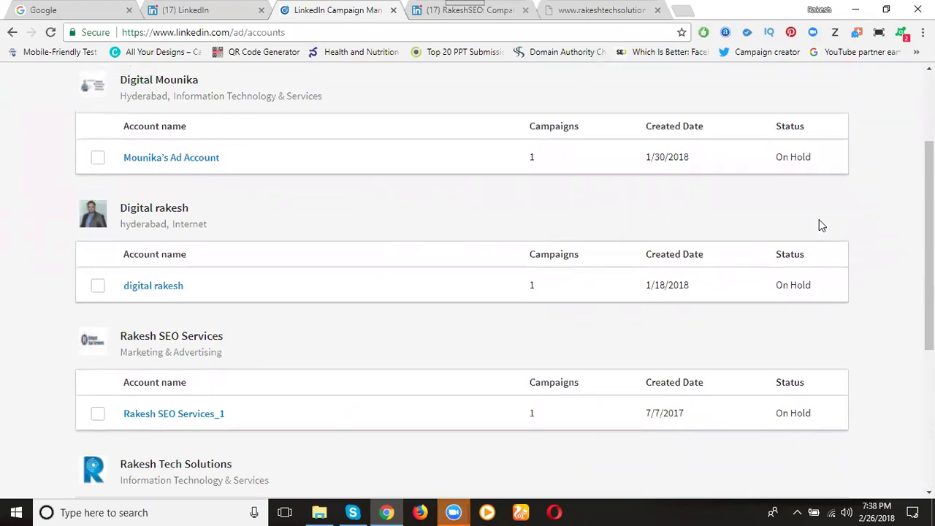
scroll(819, 225, "up", 2)
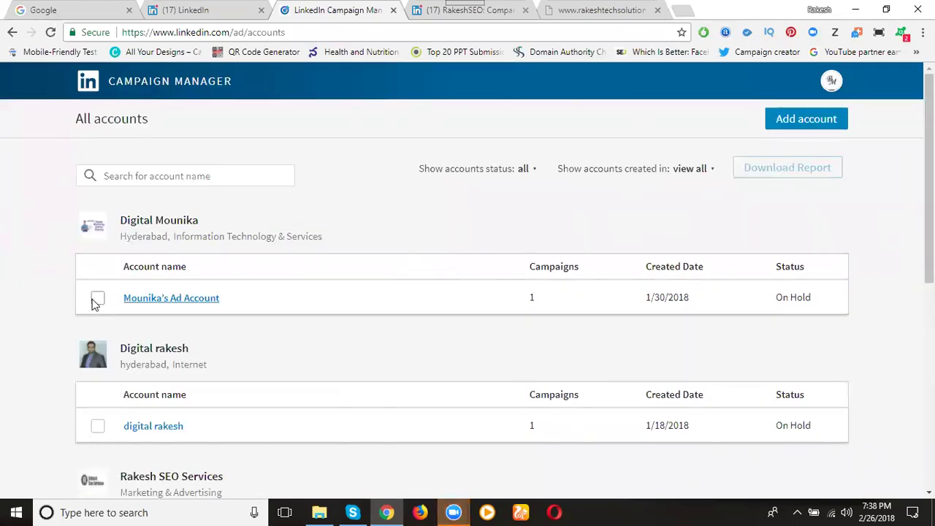
left_click(98, 299)
left_click(97, 426)
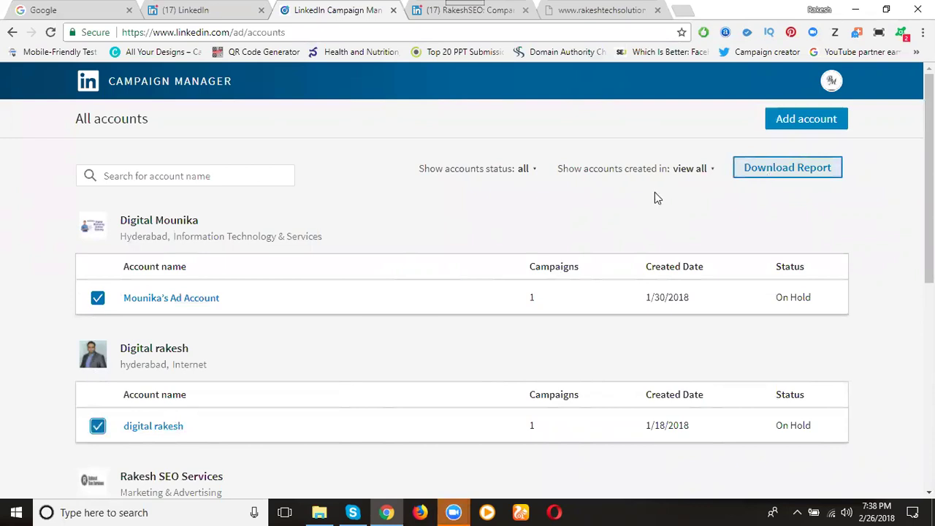
View the campaign performance of the first listed ad account, and return to the overview of all accounts
left_click(151, 300)
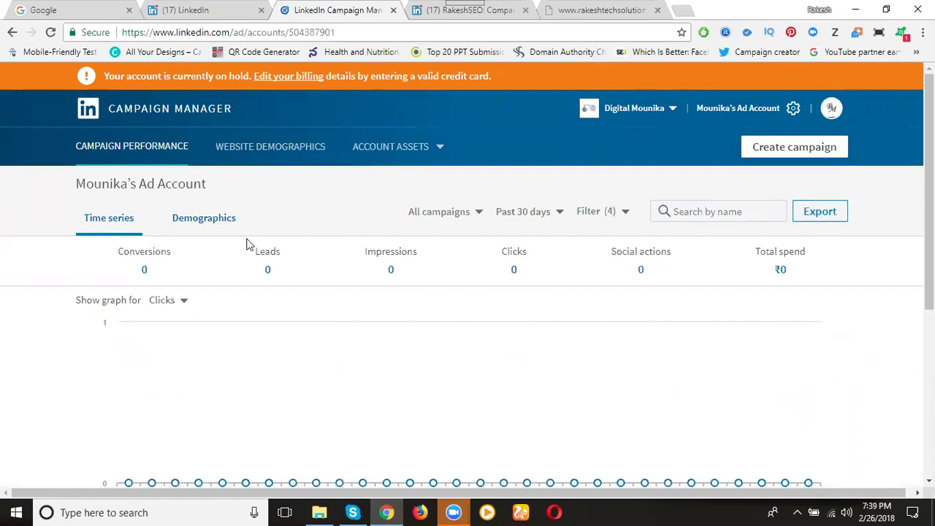
left_click(676, 115)
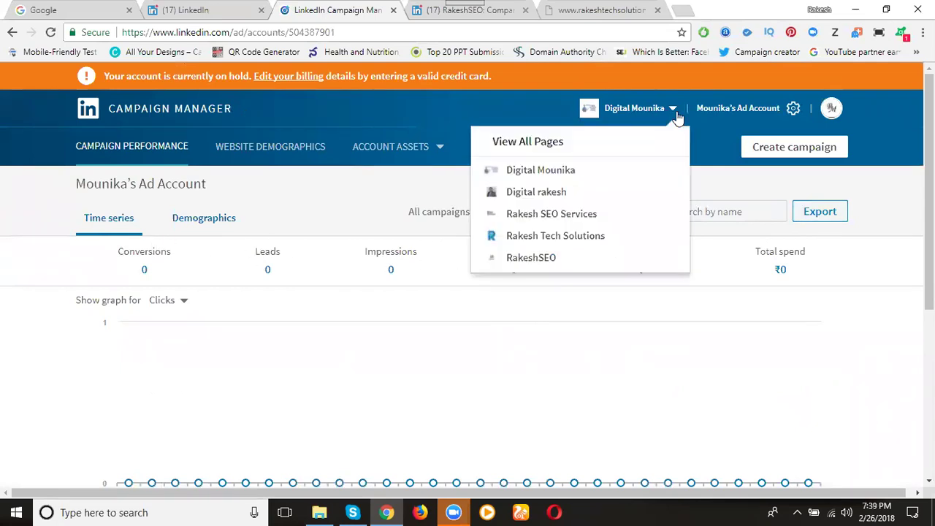
left_click(564, 146)
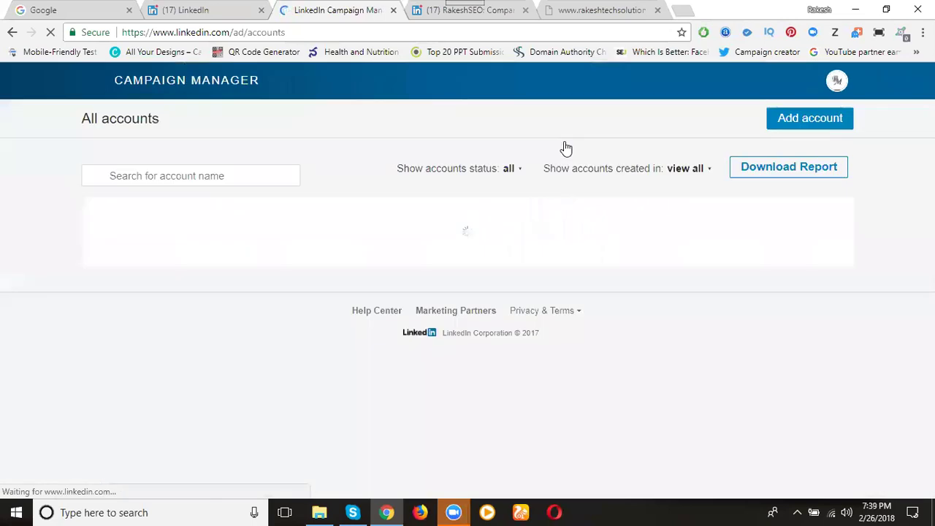